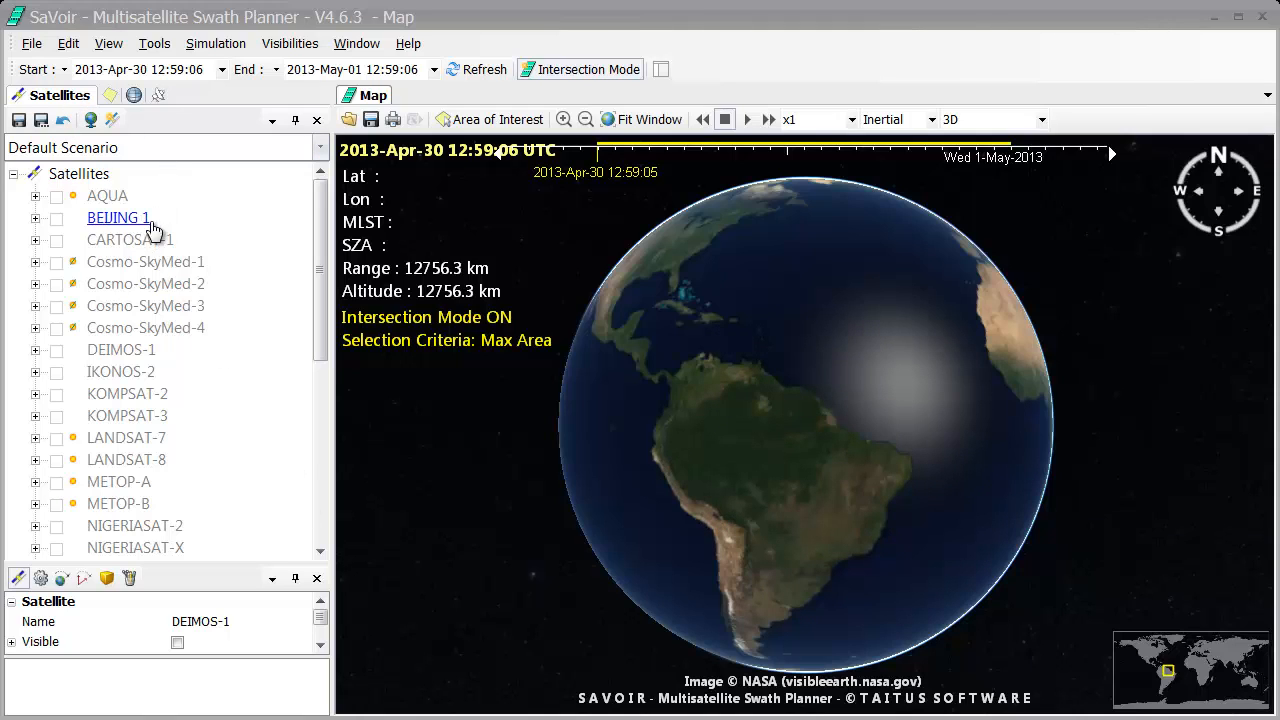
Step: Examine the BEIJING 1 satellite's contents, the areas of interest and the antennas, and return to the satellite list
left_click(35, 218)
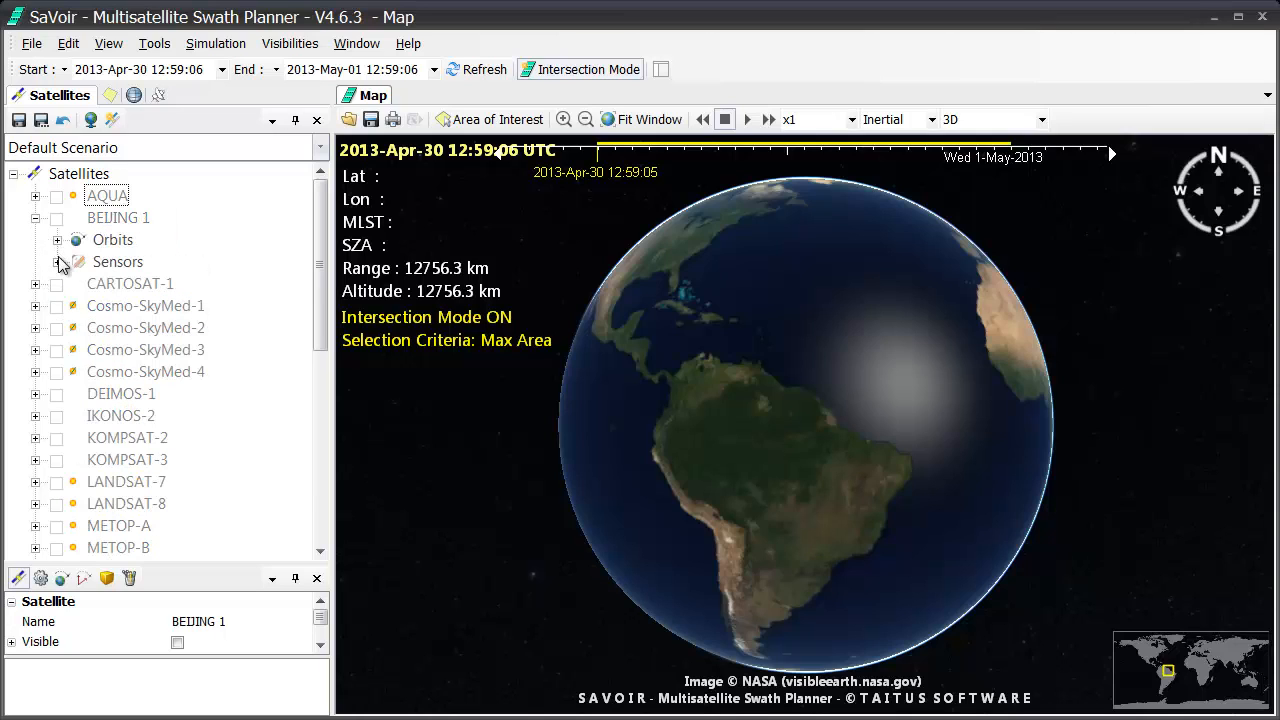
left_click(35, 218)
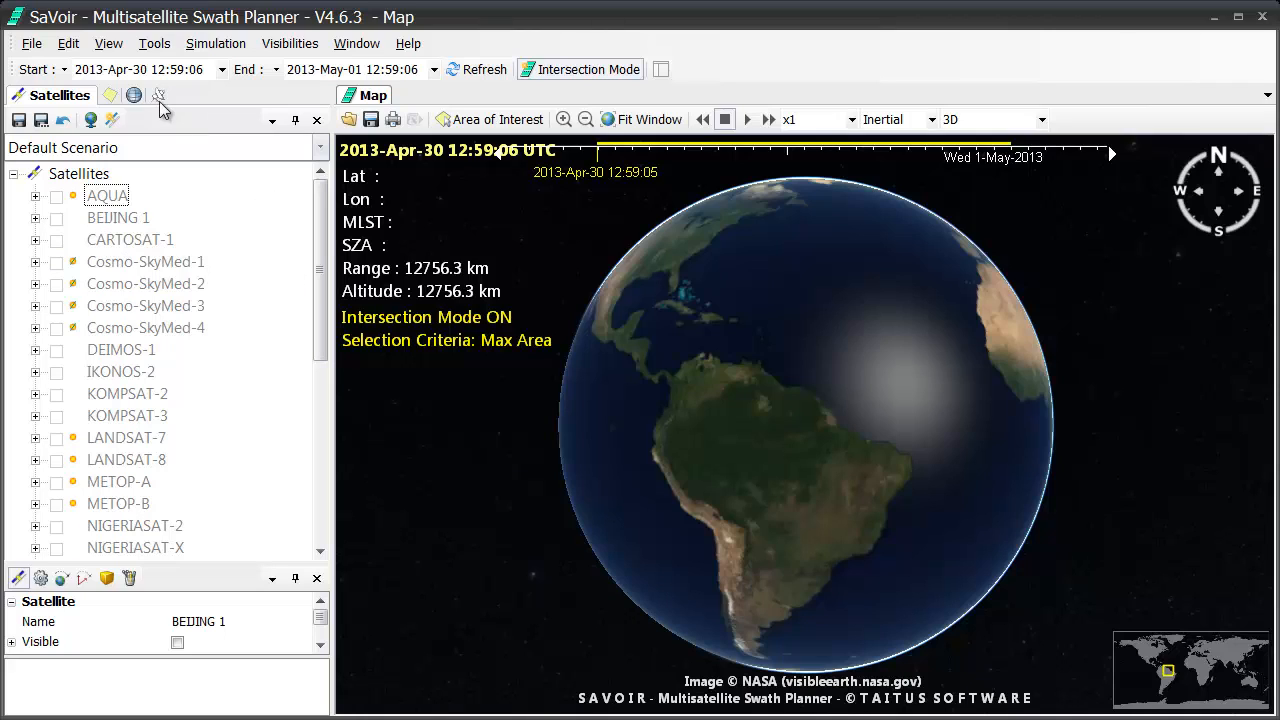
left_click(110, 96)
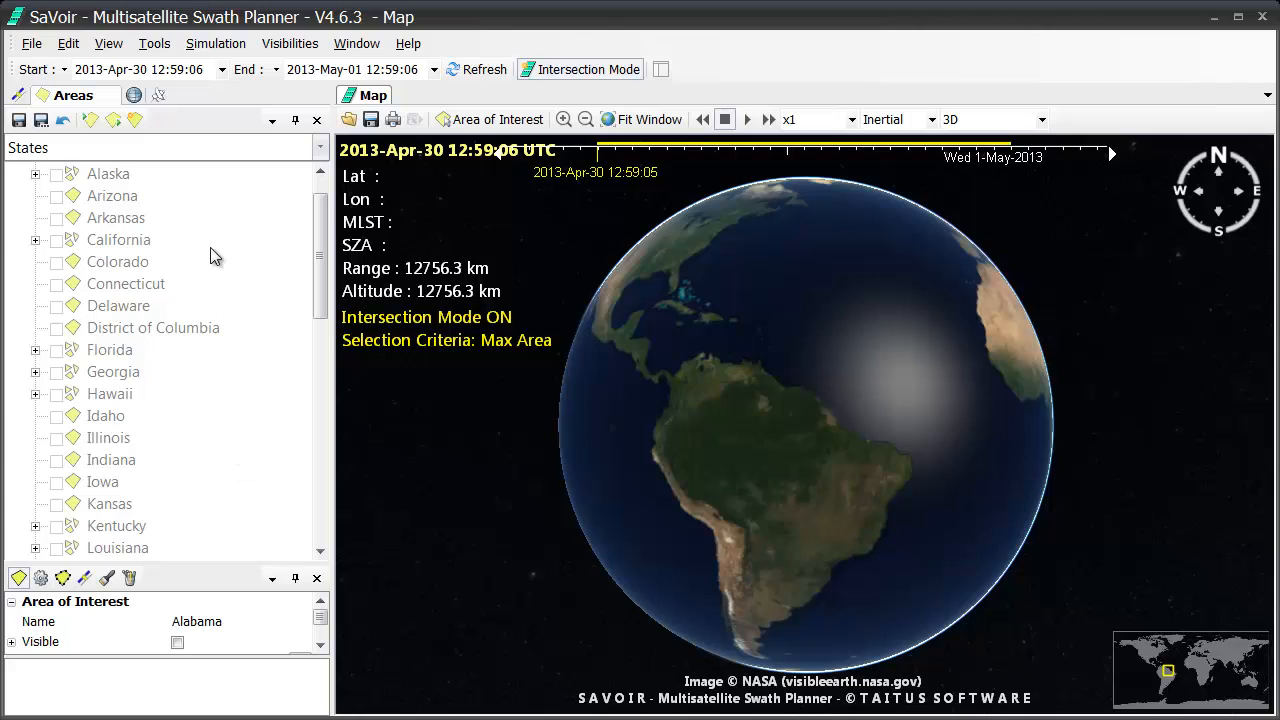
left_click(160, 96)
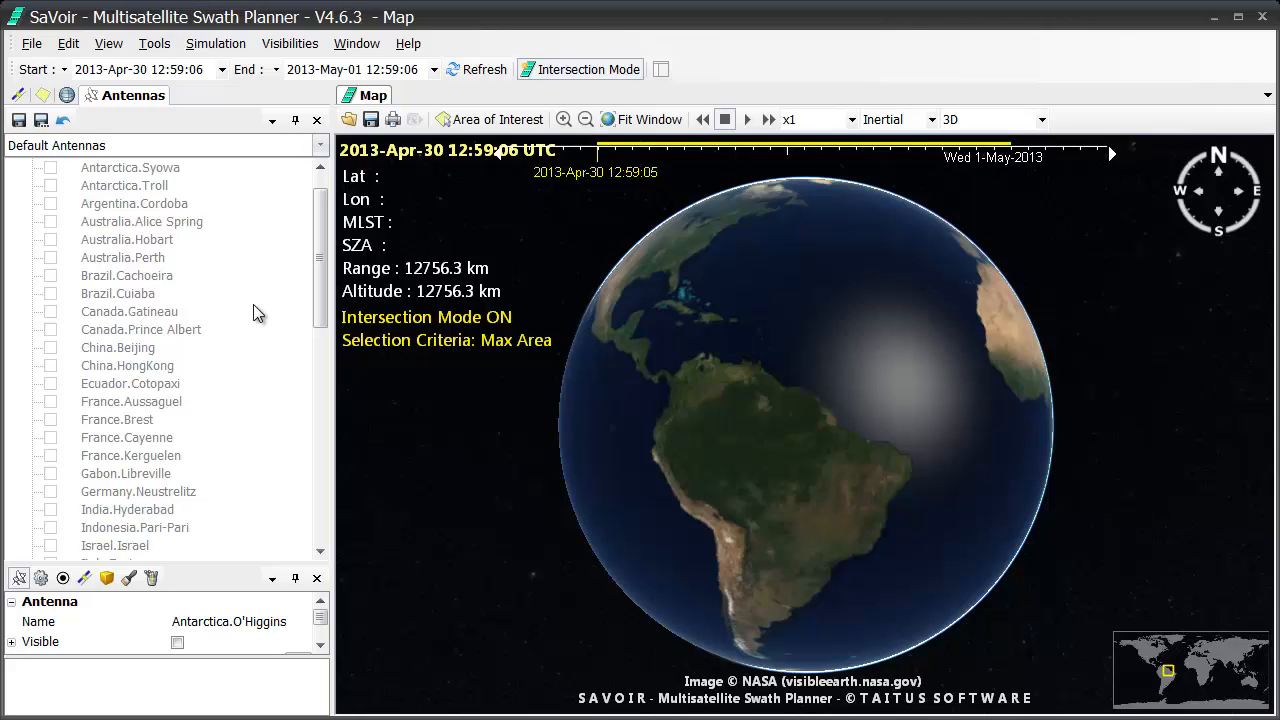
left_click(19, 96)
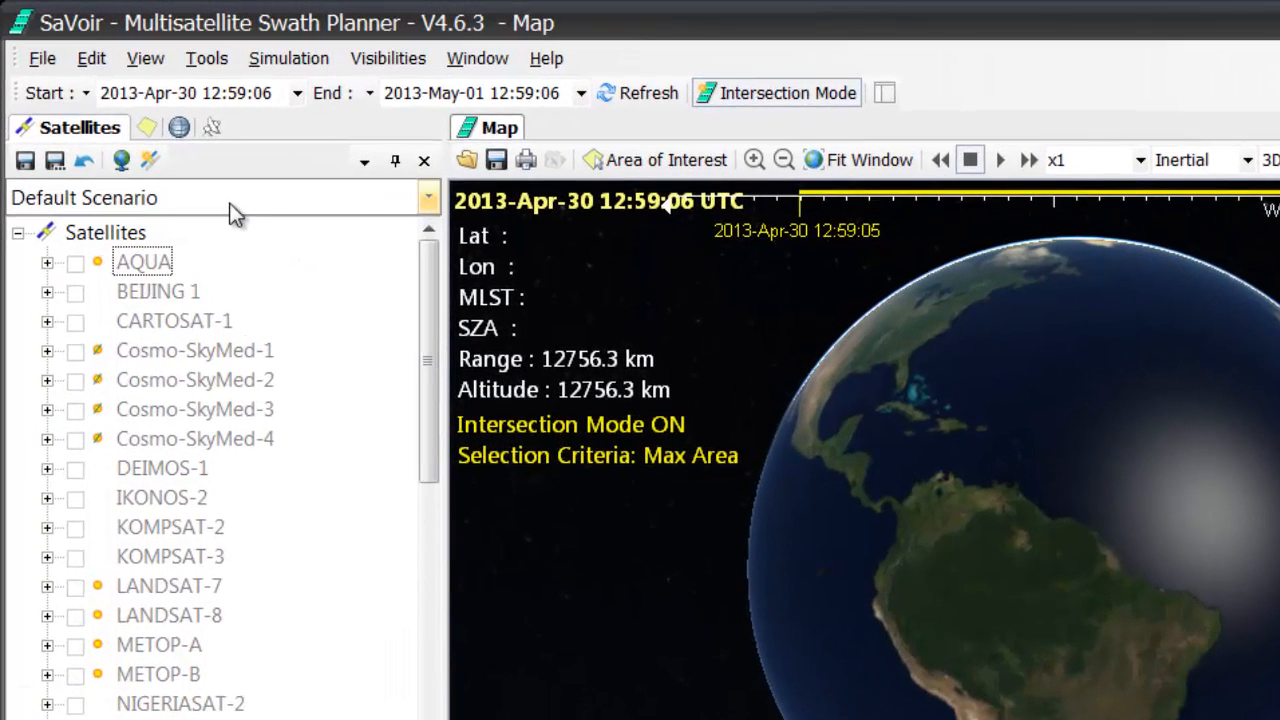
Step: View the satellites in the DMC scenario and in the SAR-Satellites scenario
left_click(428, 197)
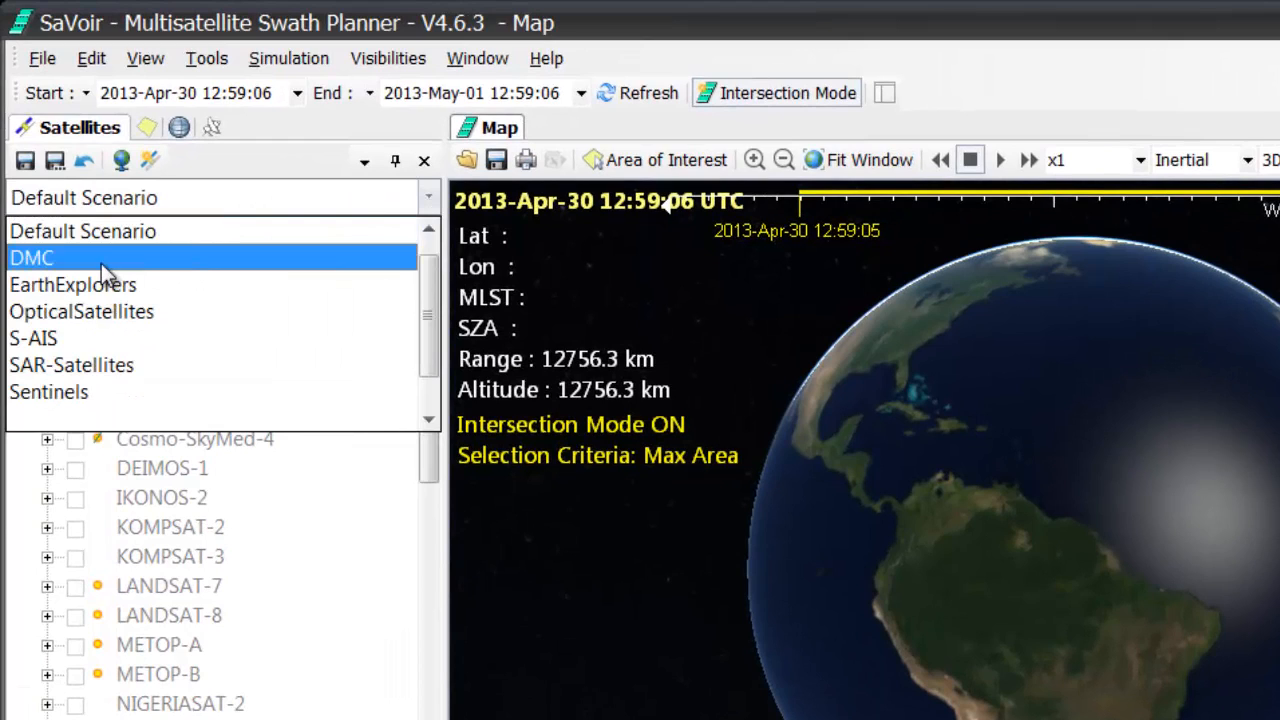
left_click(106, 257)
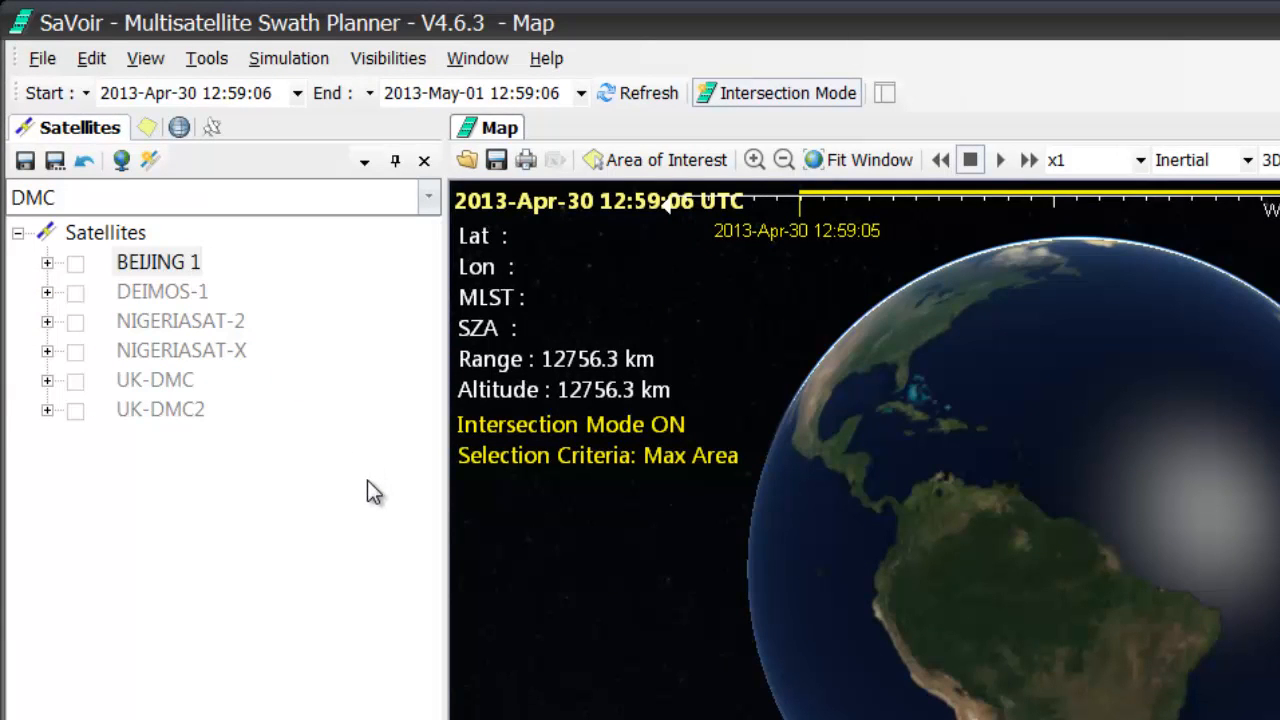
left_click(428, 197)
left_click(152, 340)
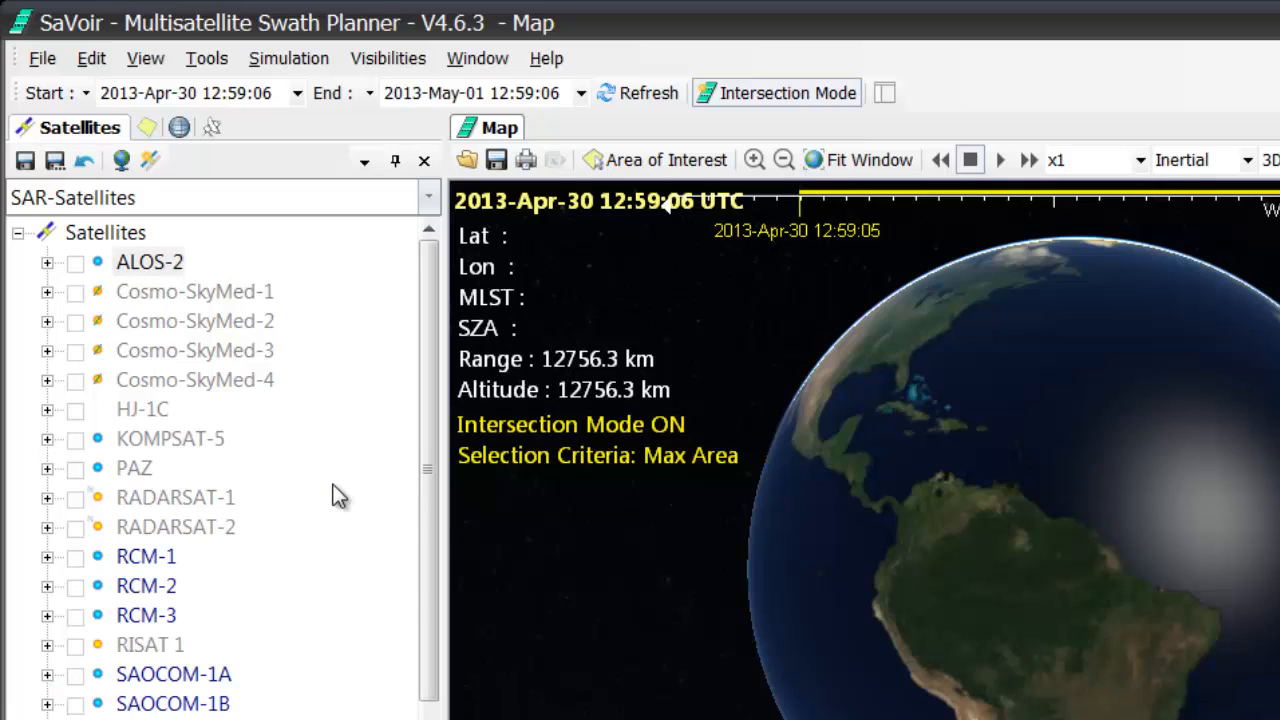
Step: Load the OpticalSatellites scenario and make Pleiades-1A and Pleiades-1B visible
left_click(425, 203)
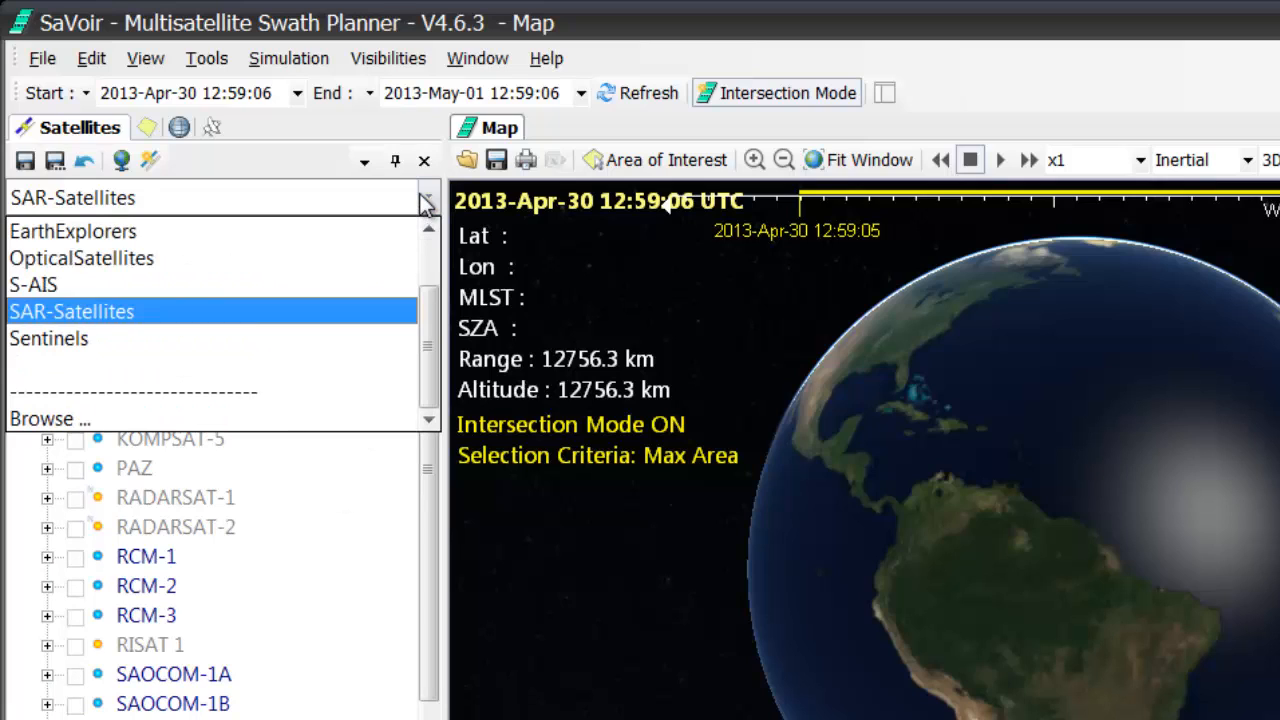
left_click(178, 262)
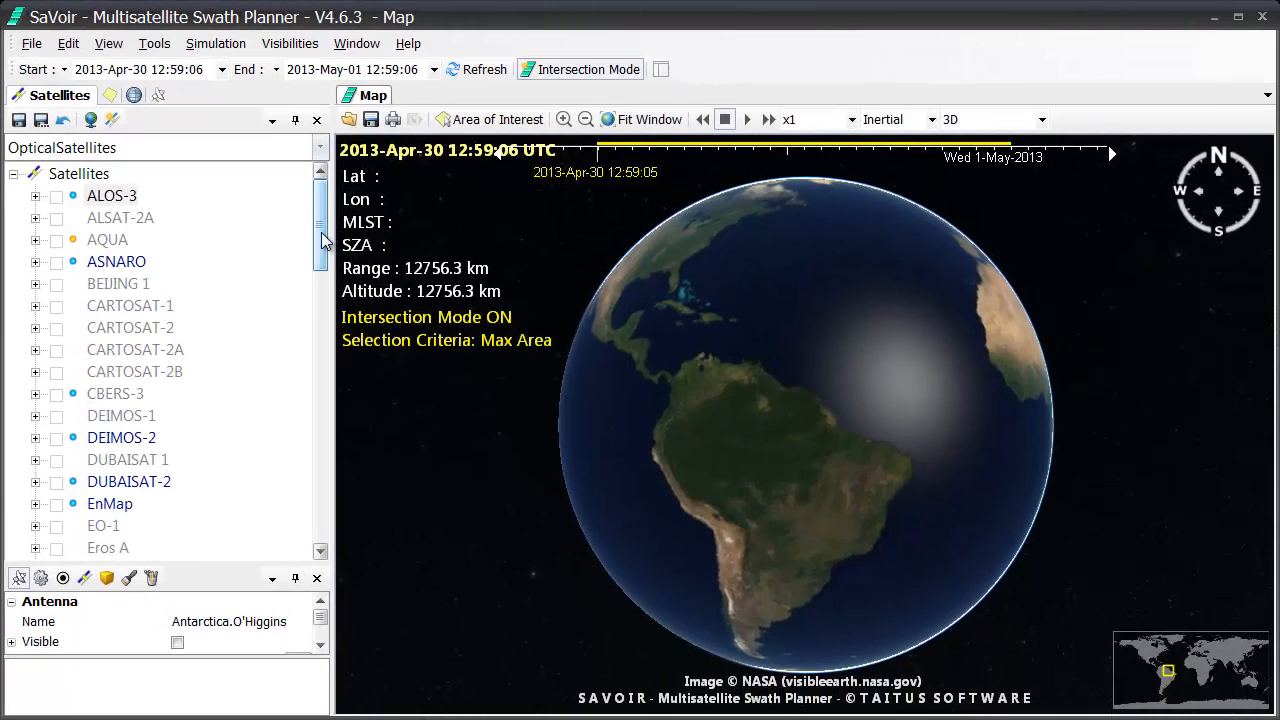
left_click_drag(430, 309, 435, 406)
left_click_drag(324, 305, 324, 438)
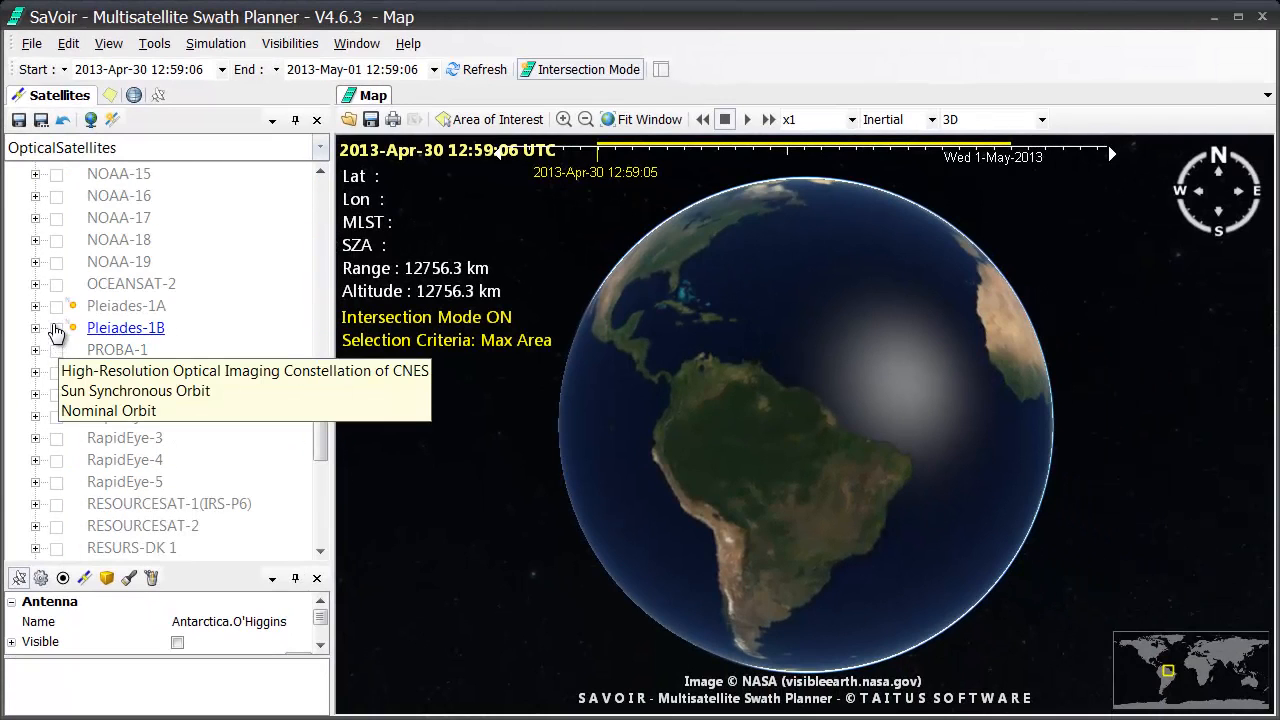
left_click(54, 306)
left_click(53, 327)
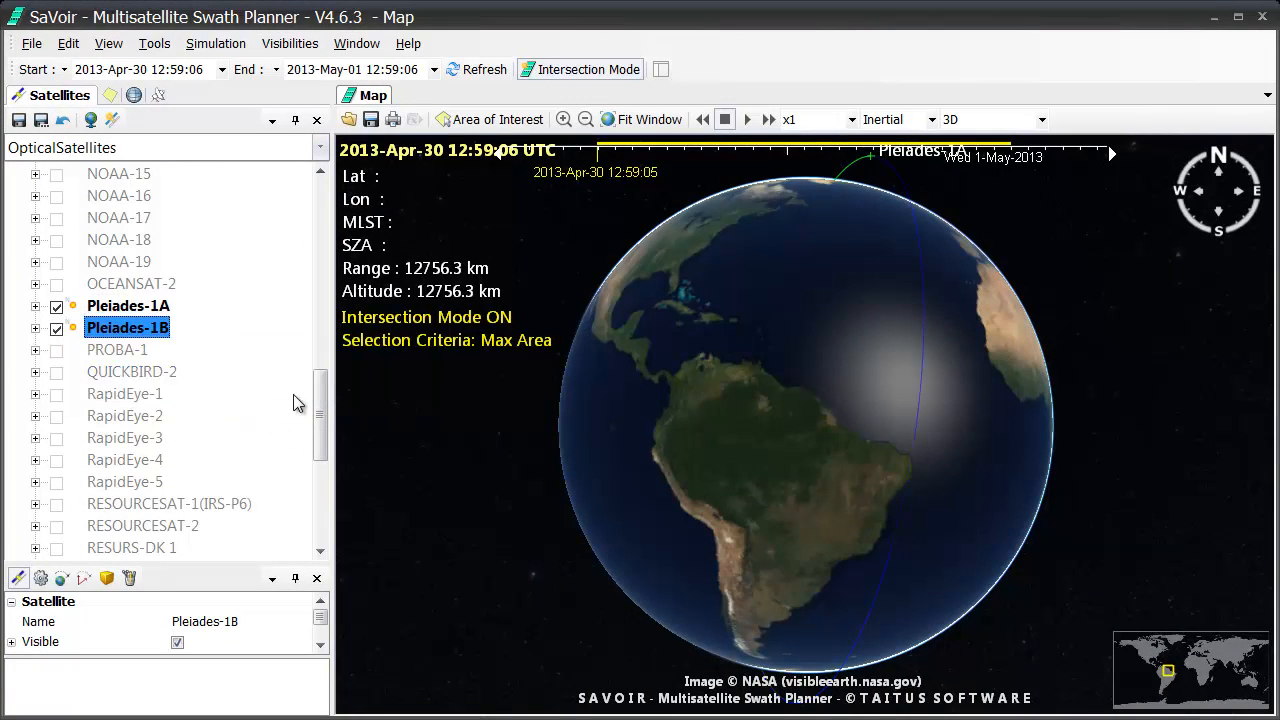
Step: Make the SPOT-5, SPOT-6 and SPOT-7 satellites visible
left_click_drag(323, 414, 330, 470)
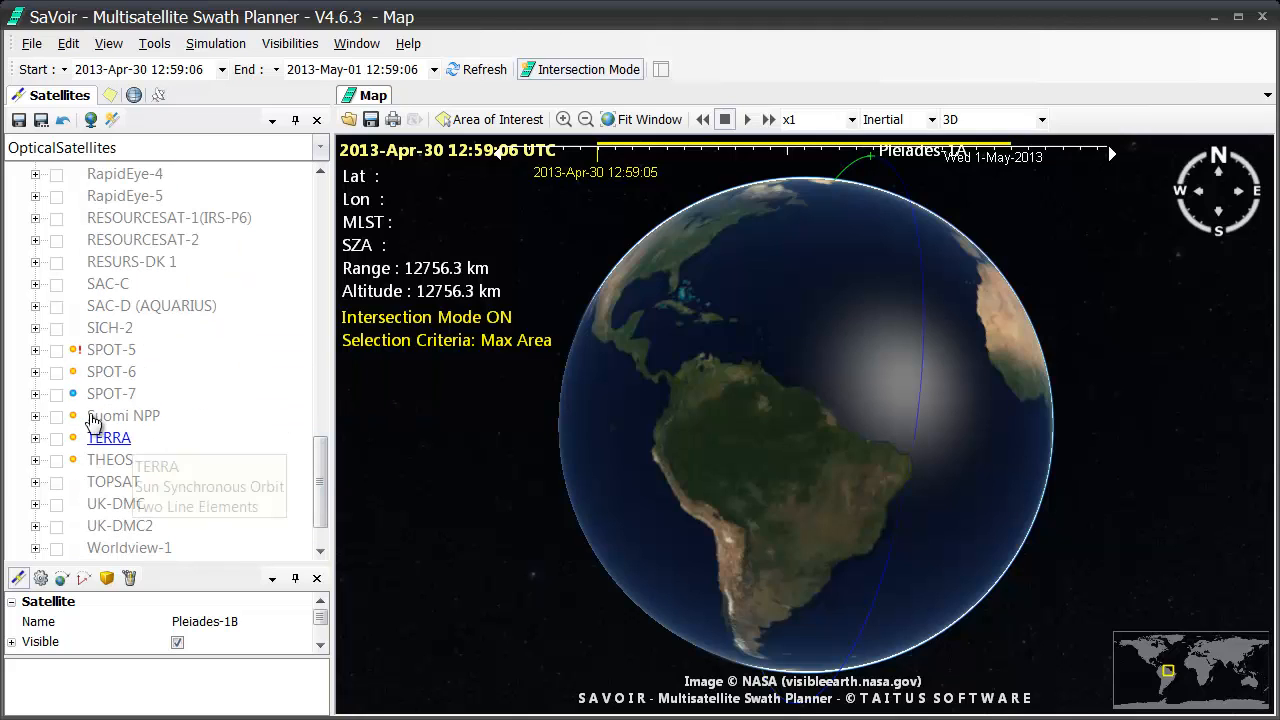
left_click(56, 350)
left_click(56, 372)
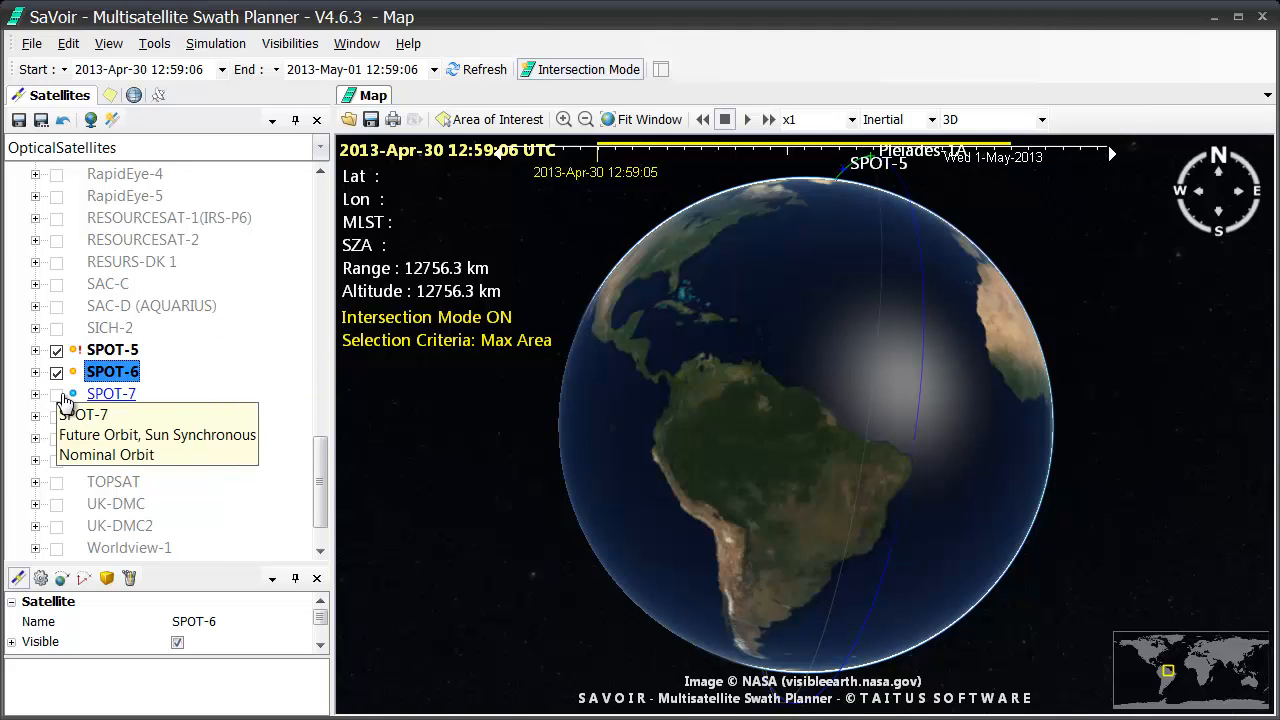
left_click(56, 394)
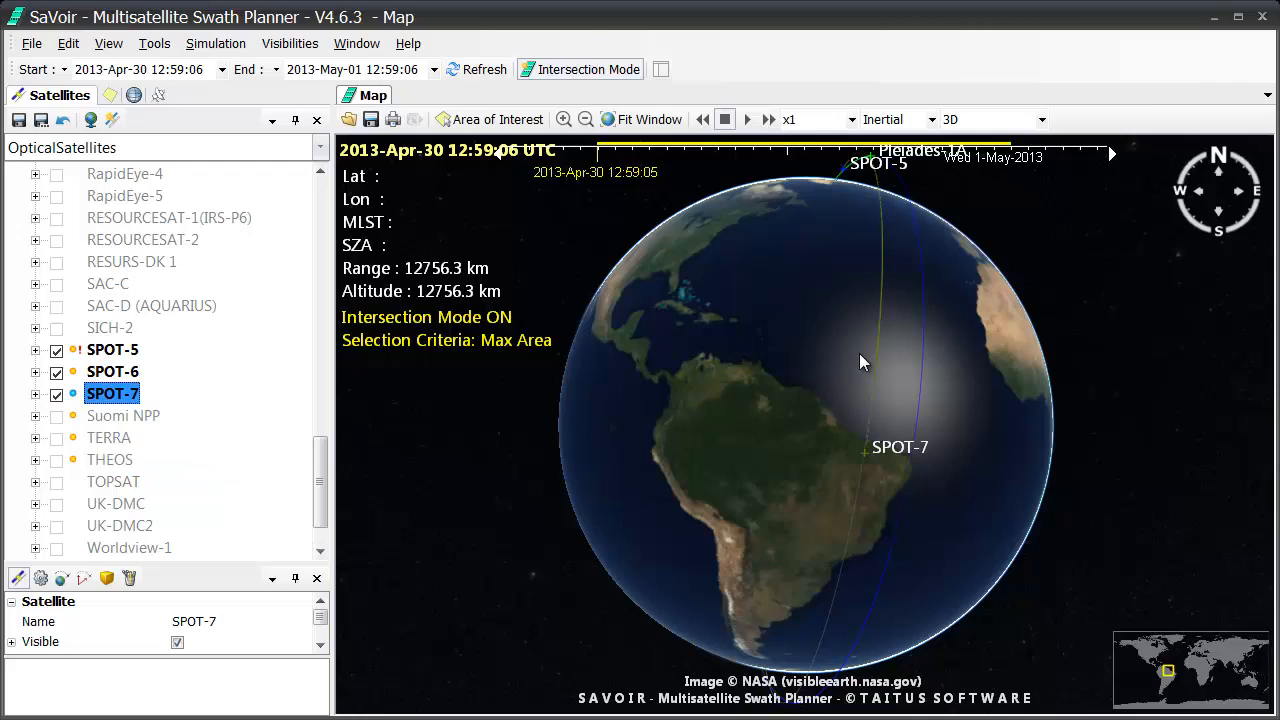
Step: Inspect the satellite orbits around Antarctica on the globe and realign the map with north up
left_click_drag(862, 341, 669, 268)
left_click_drag(695, 518, 835, 490)
left_click_drag(627, 538, 930, 317)
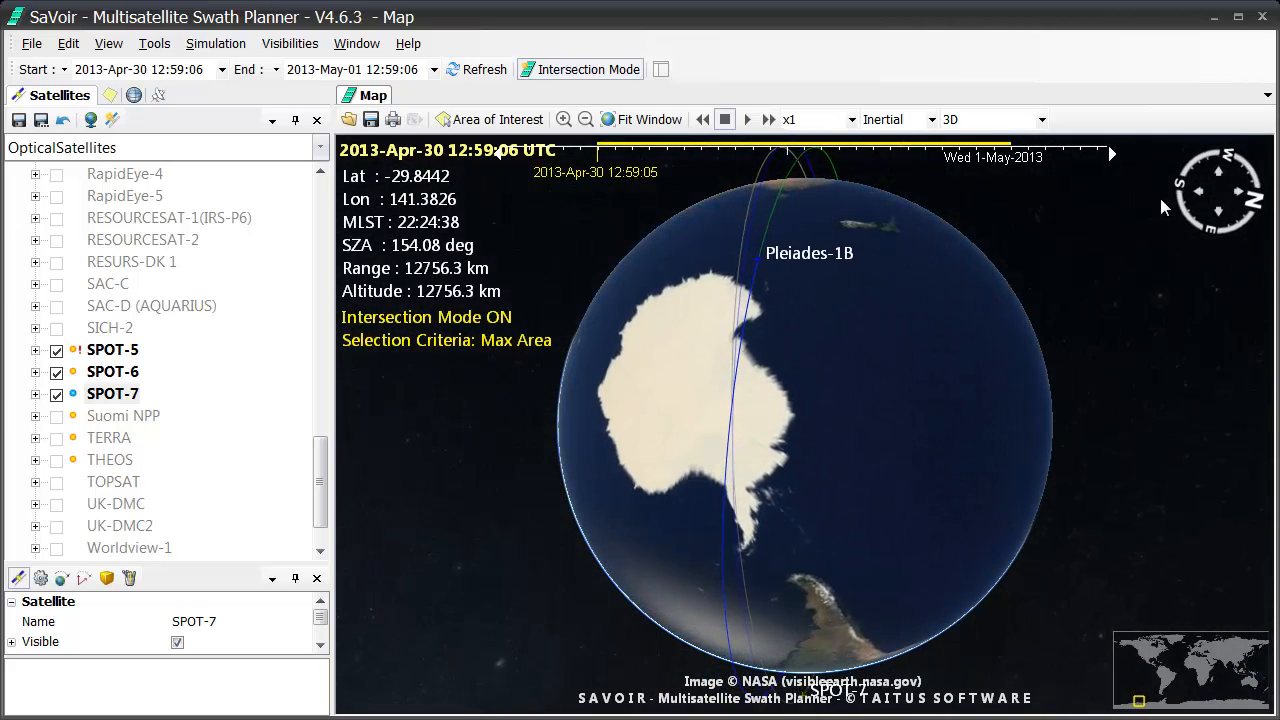
left_click(1252, 192)
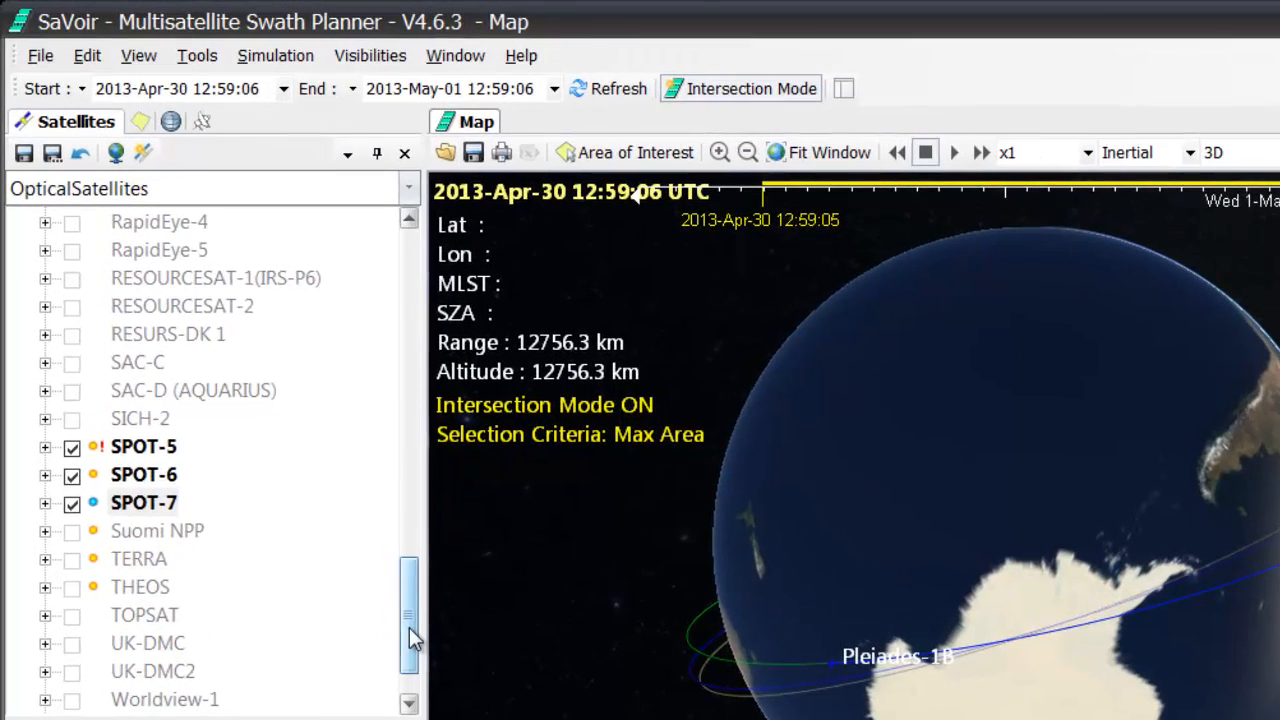
Step: Delete all unselected satellites from the OpticalSatellites list
left_click_drag(413, 640, 380, 220)
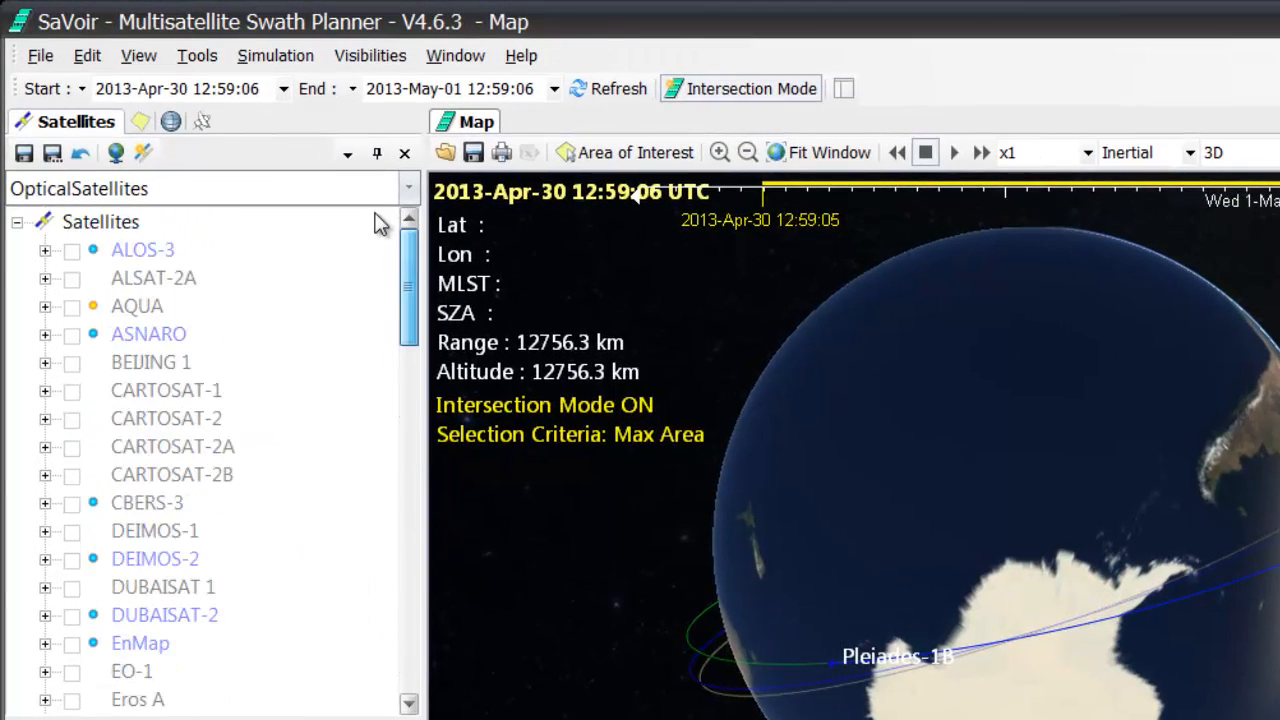
left_click(128, 224)
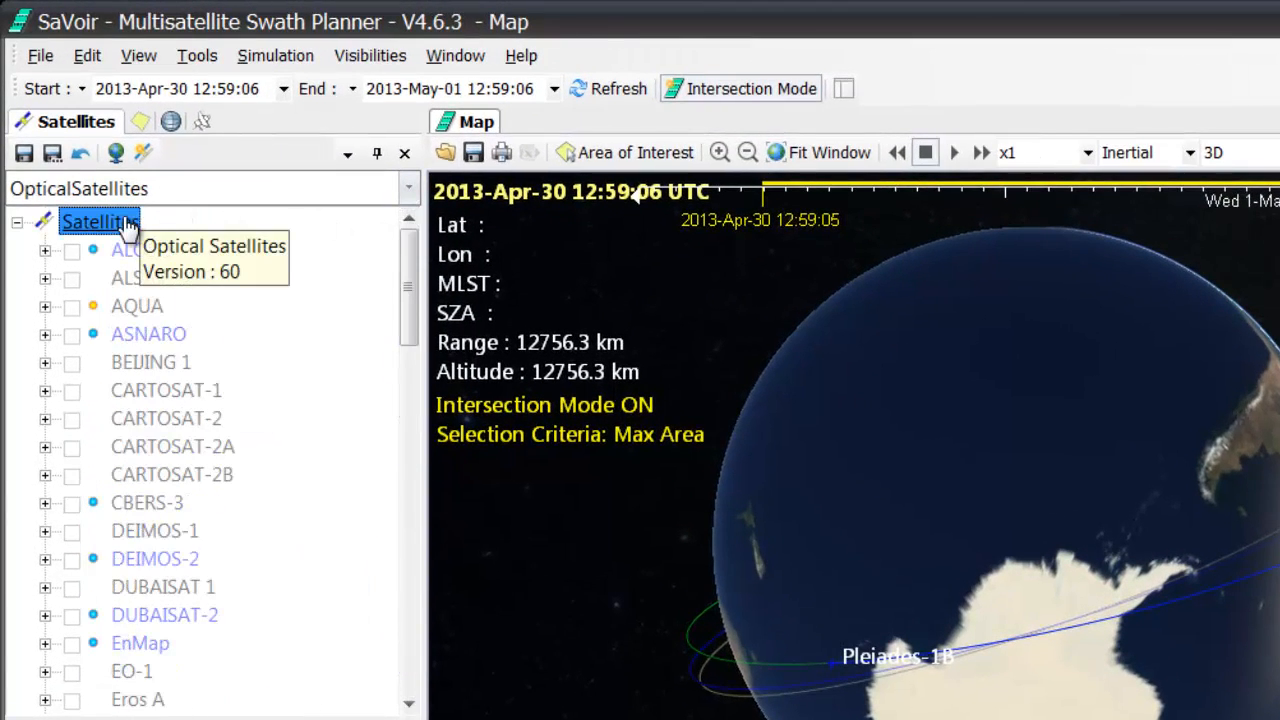
right_click(134, 226)
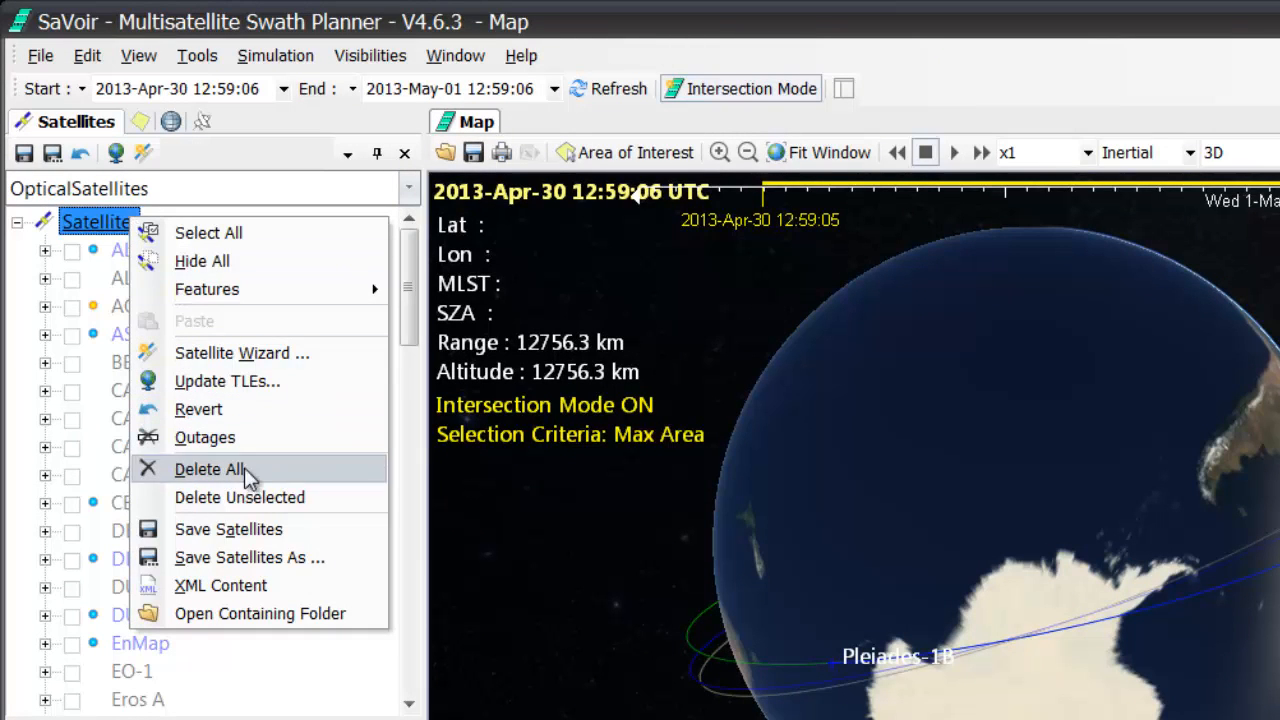
left_click(260, 500)
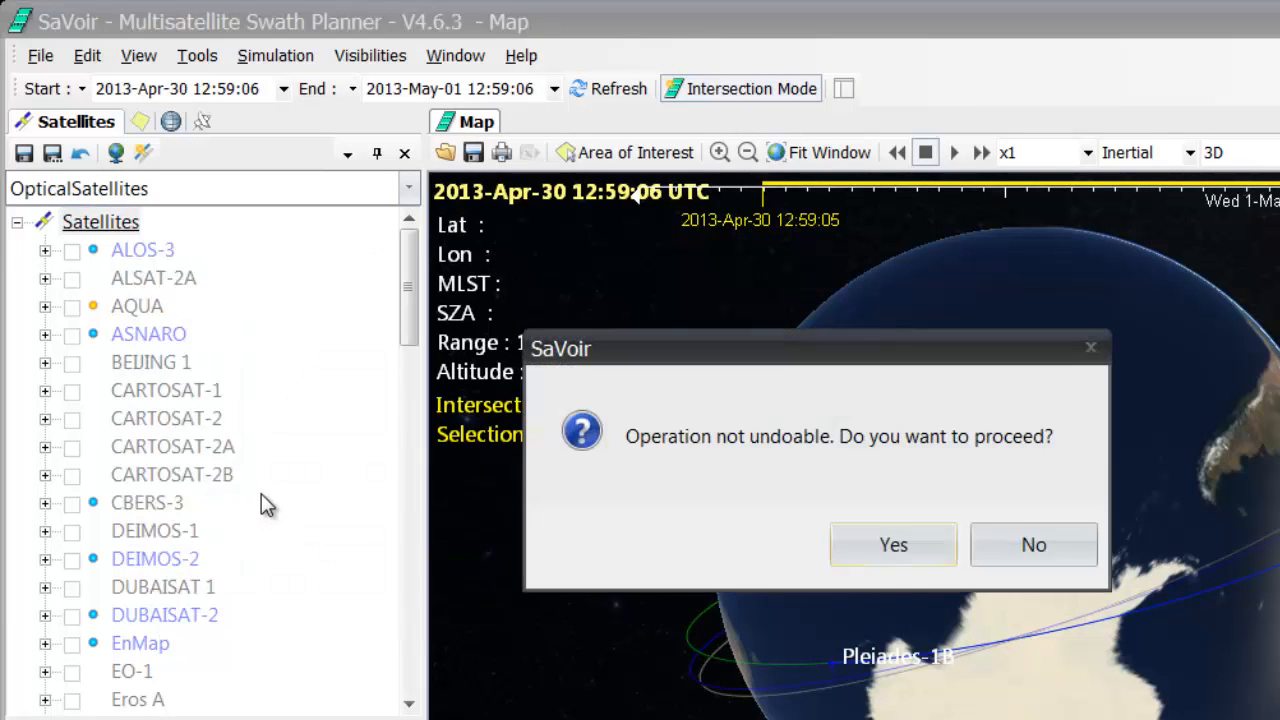
left_click(913, 566)
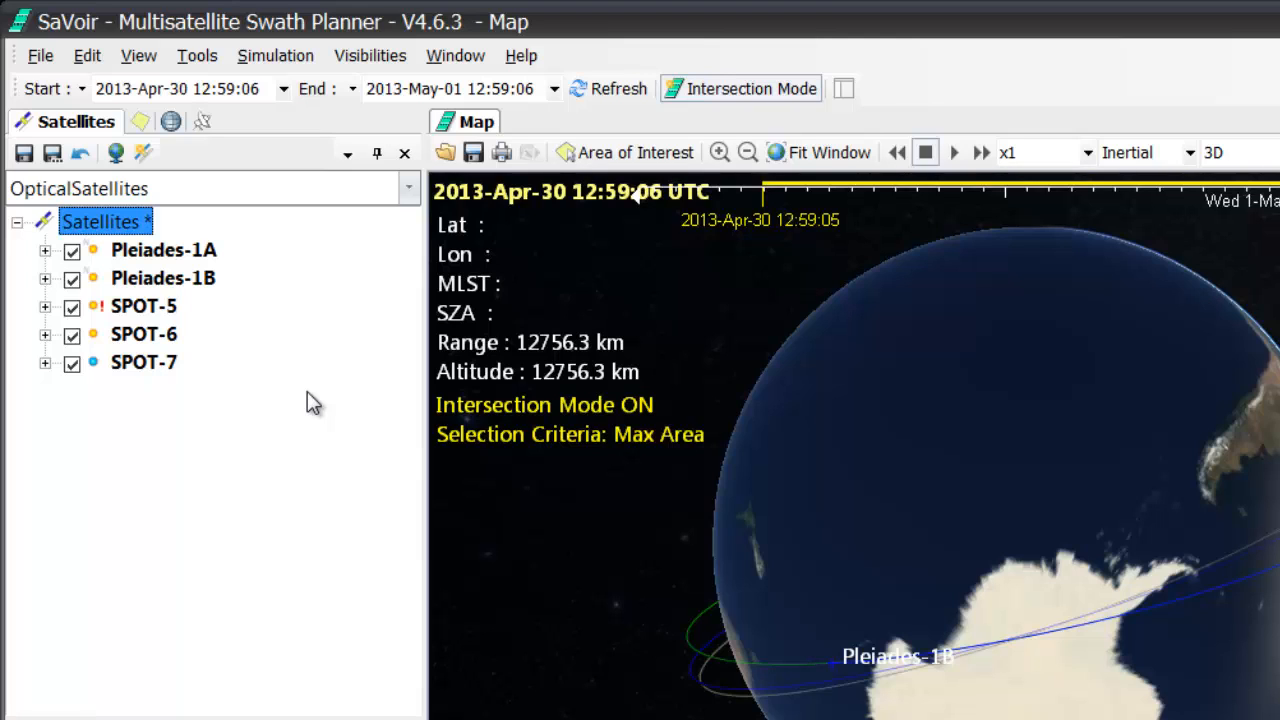
Step: Save the reduced satellite list as a new XML scenario named Cnes
left_click(54, 154)
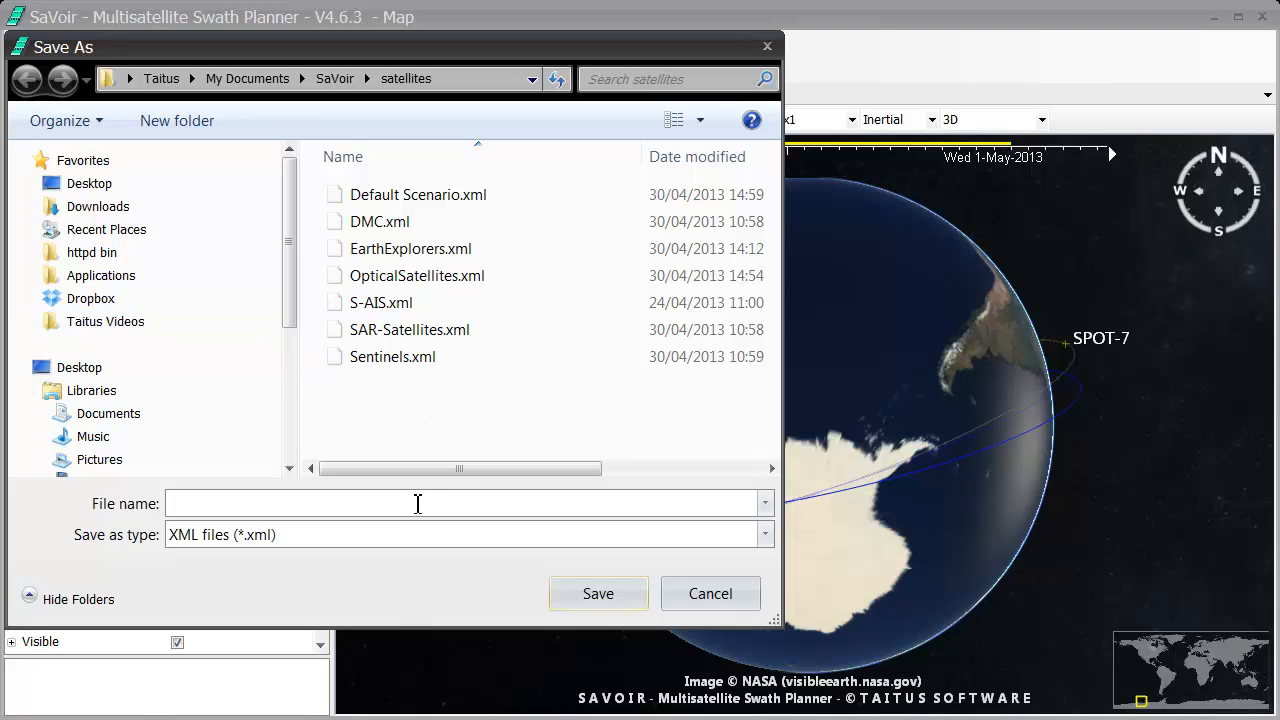
type("Cnes")
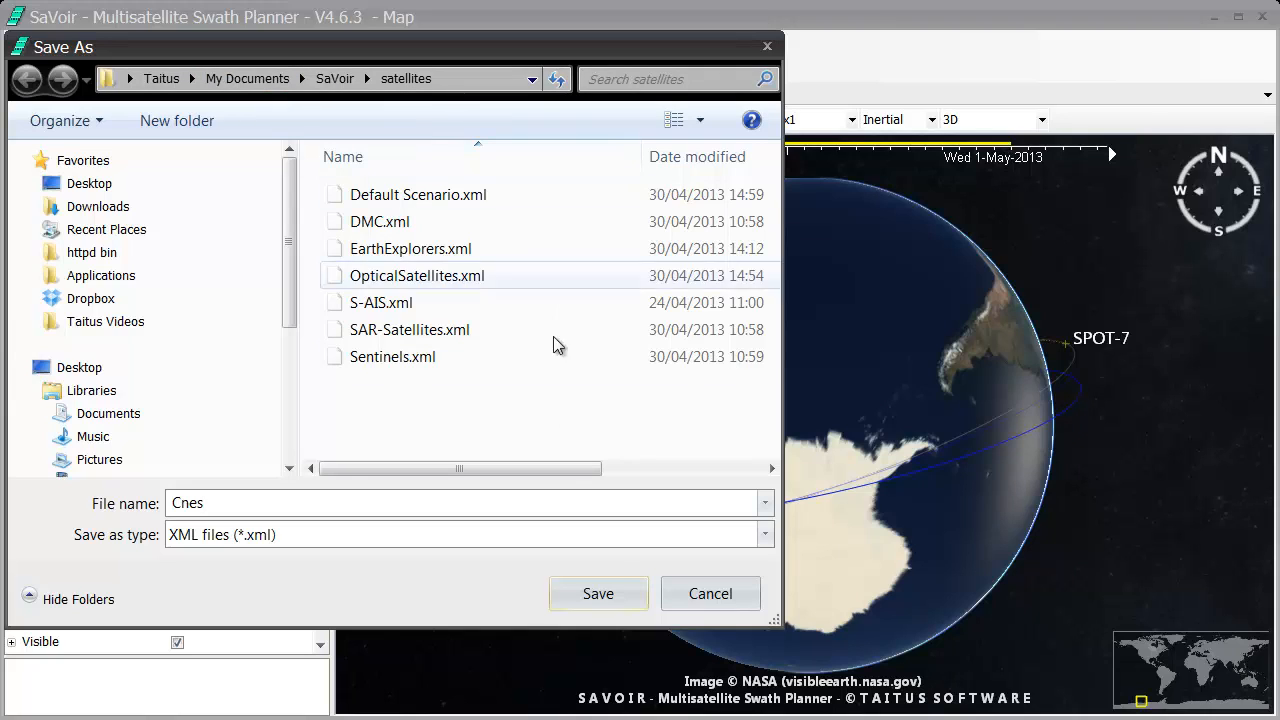
left_click(616, 590)
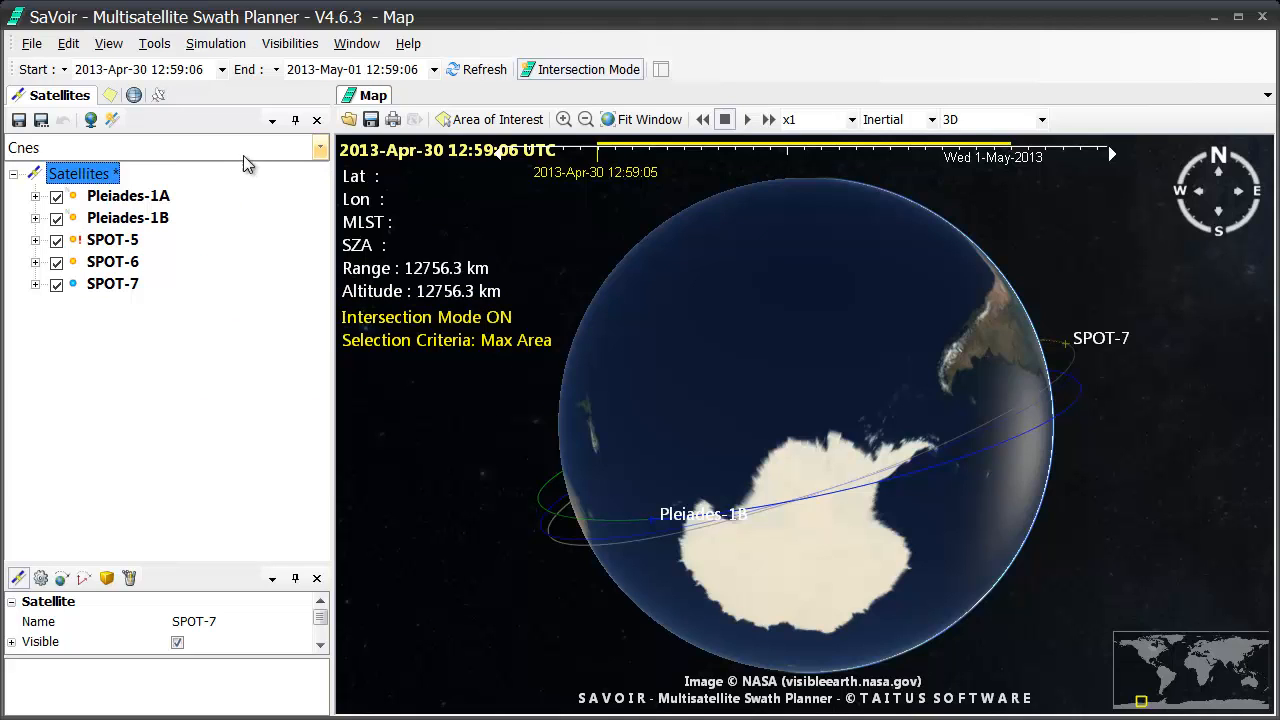
Step: Switch to the DMC scenario, saving the changed Cnes configuration
left_click(320, 150)
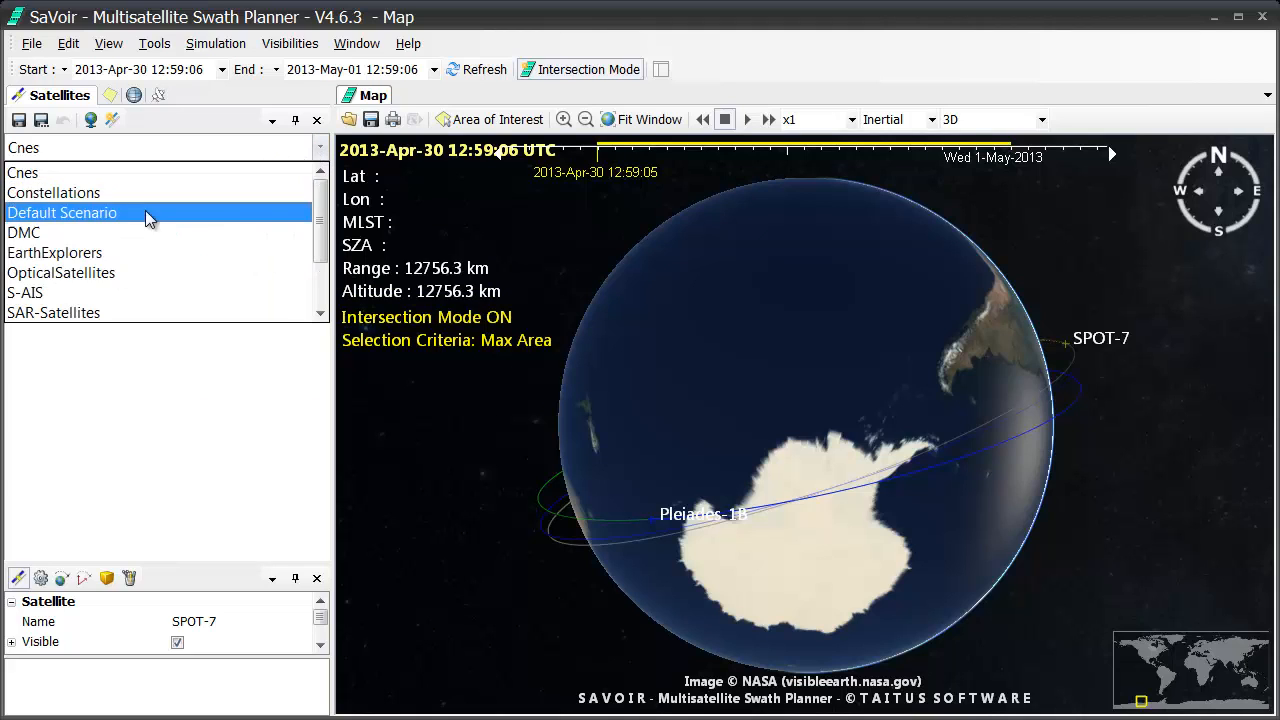
left_click(72, 240)
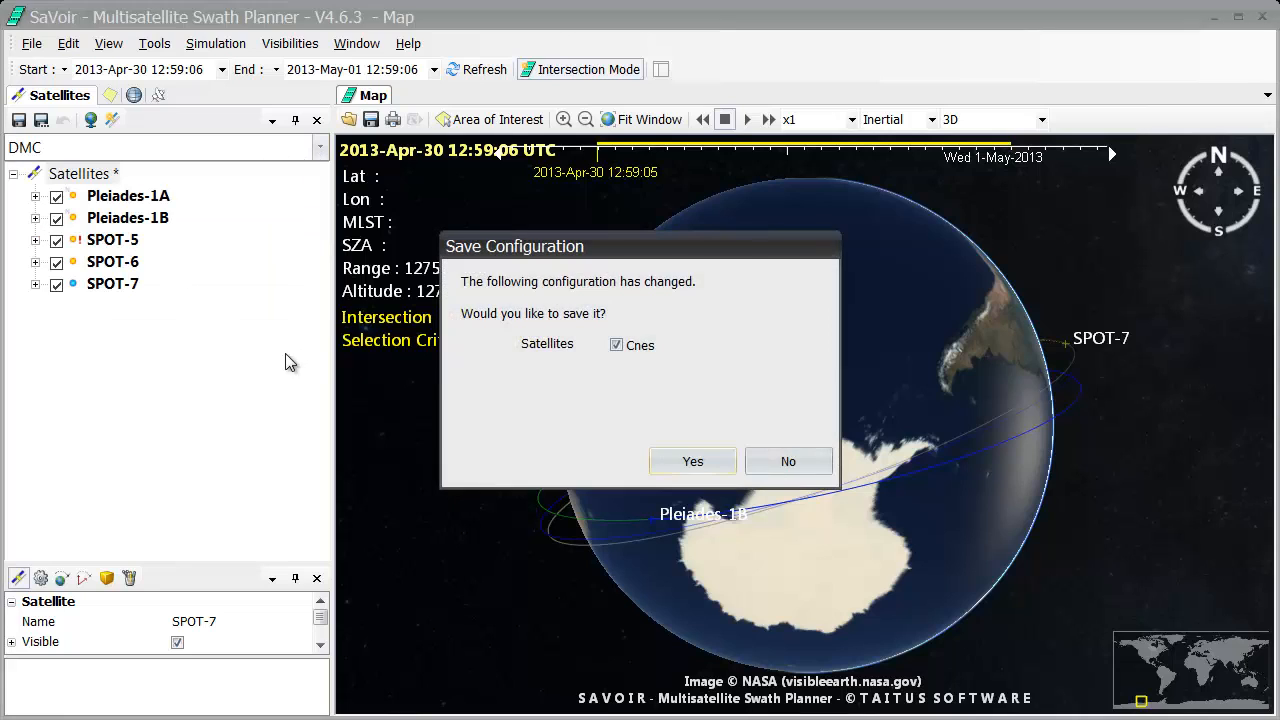
left_click(691, 459)
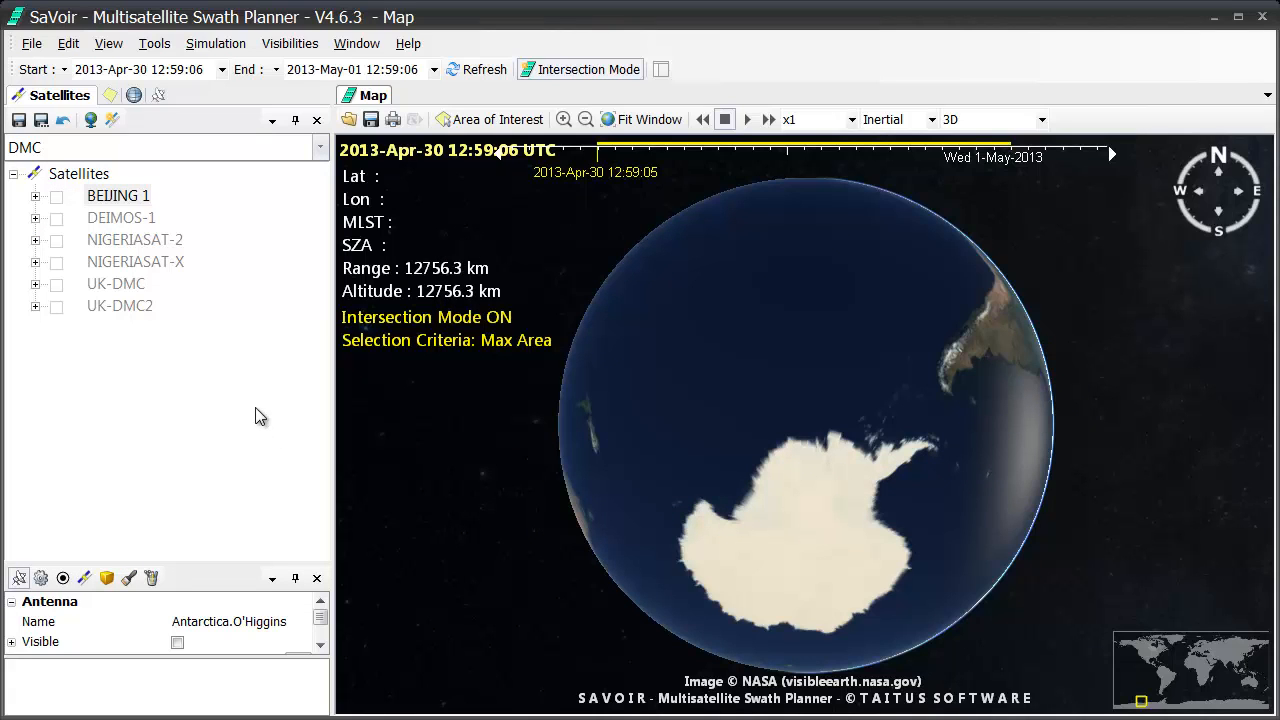
Step: Reload the Cnes scenario
left_click(325, 148)
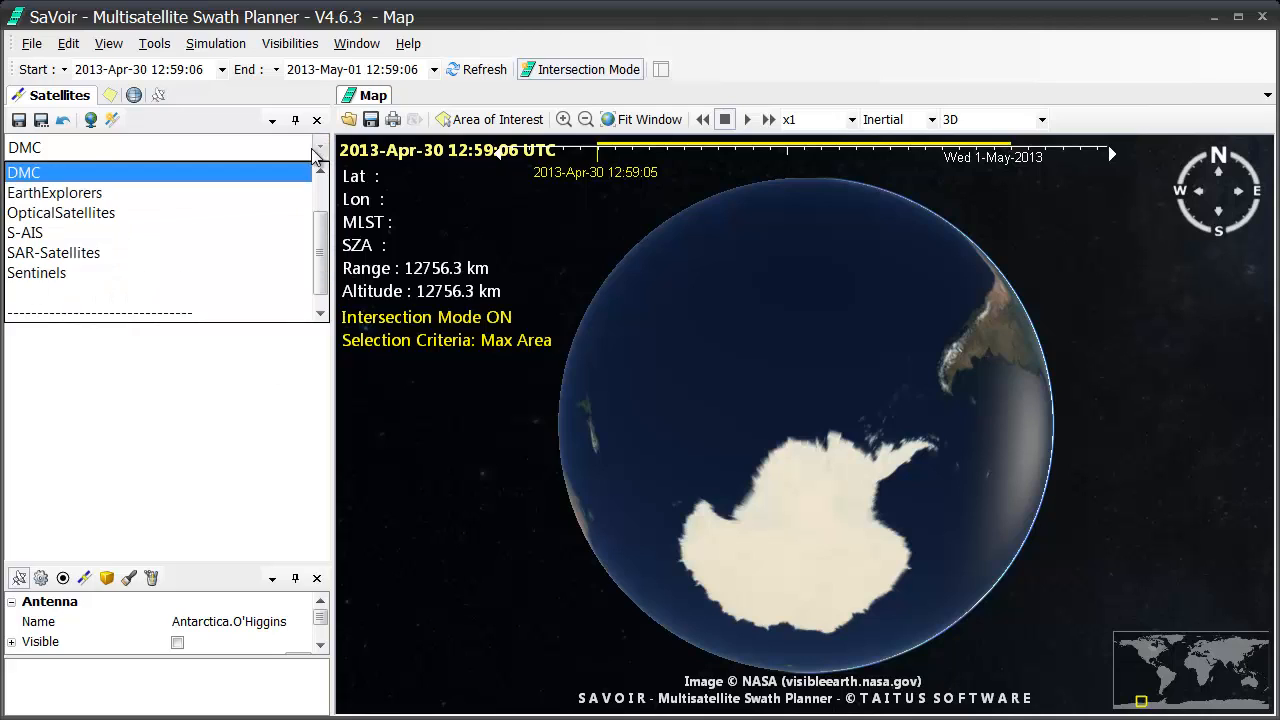
scroll(320, 240, "up", 3)
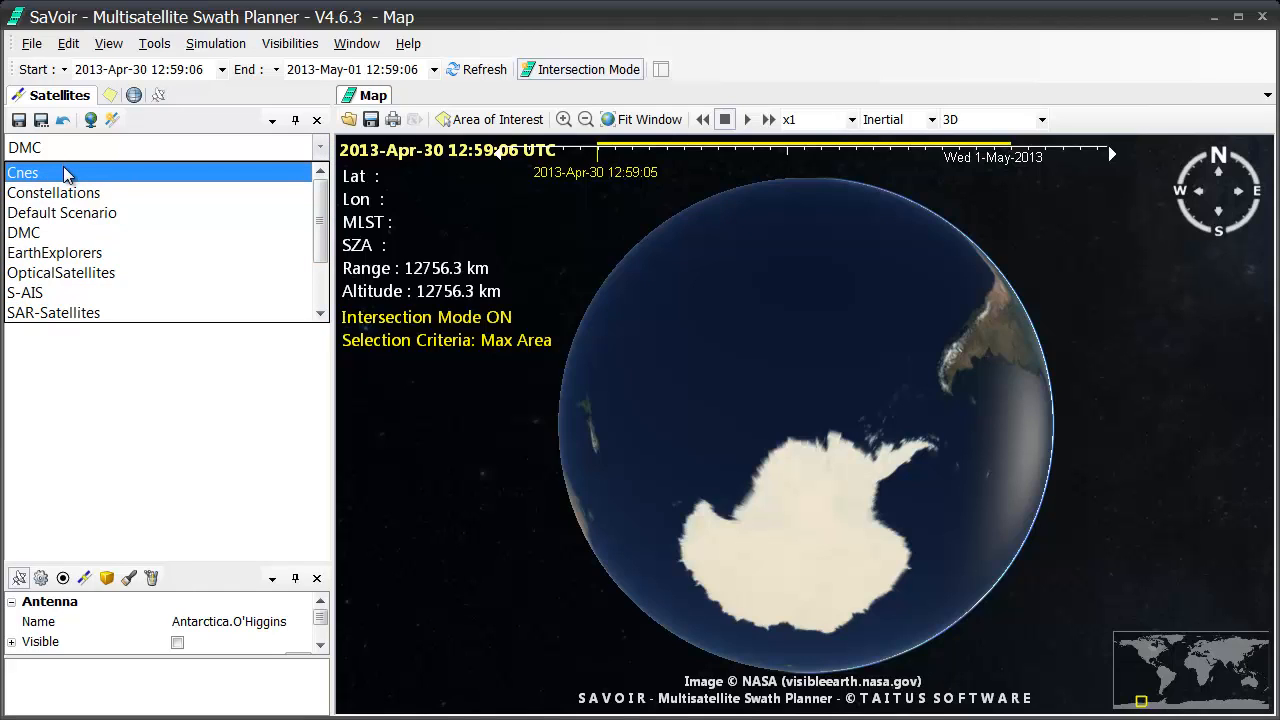
left_click(63, 176)
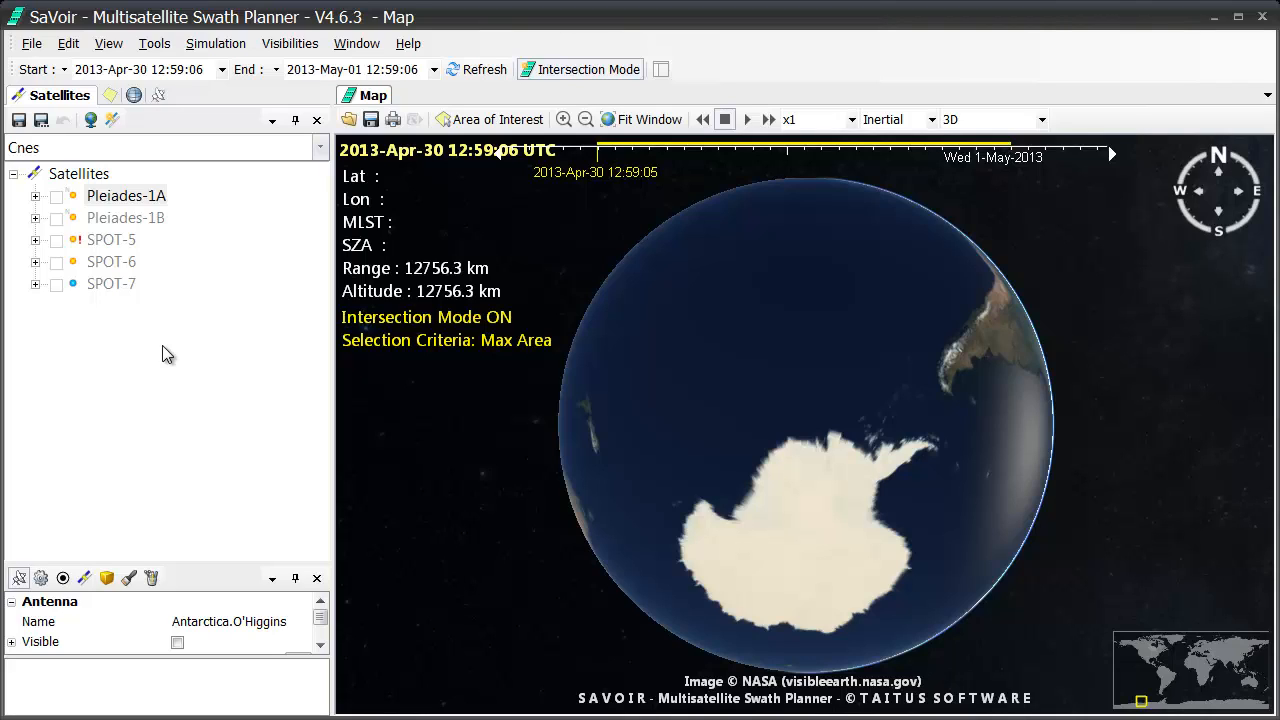
Step: Load the Default Scenario and copy its IKONOS-2 satellite
left_click(319, 147)
left_click(157, 215)
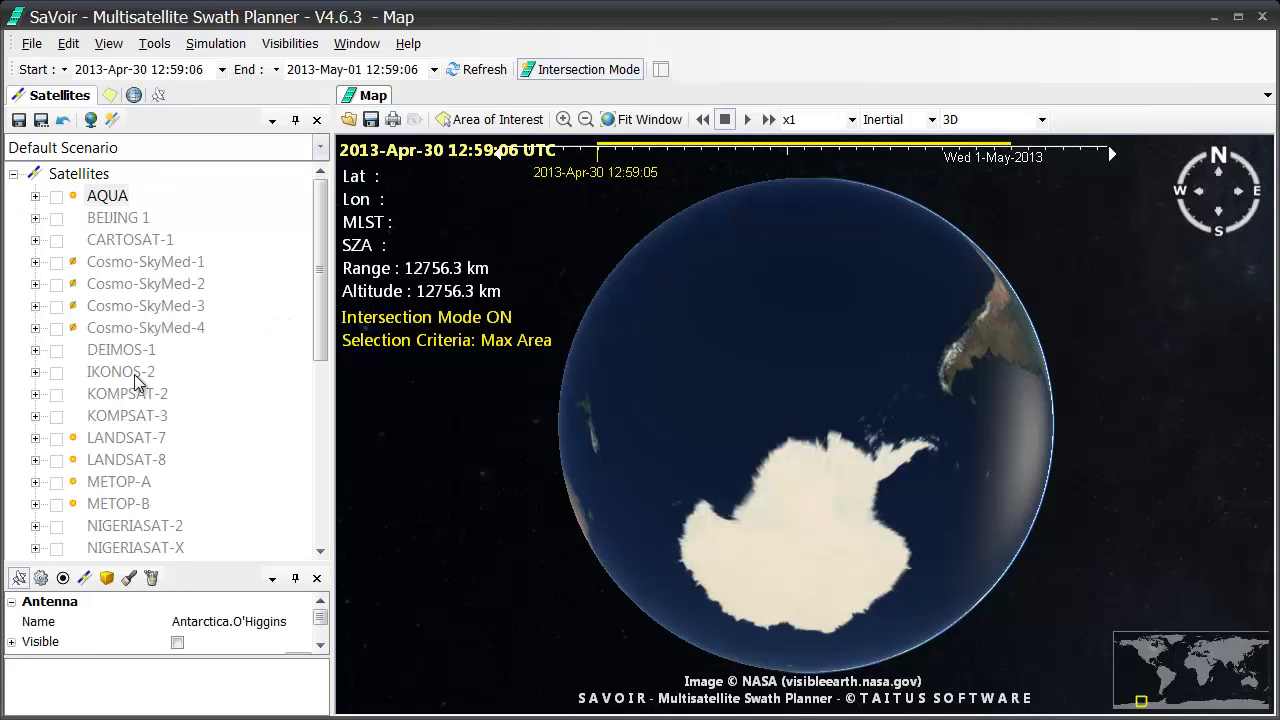
left_click(101, 377)
left_click(101, 376)
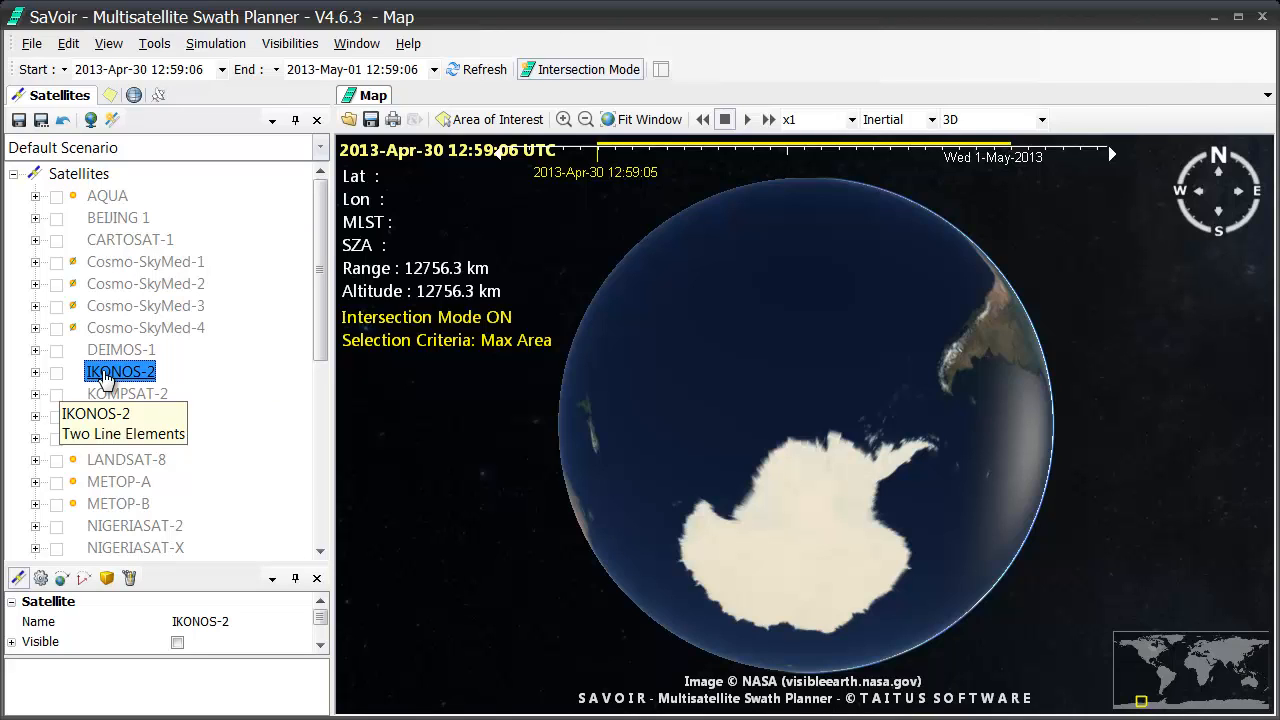
right_click(104, 377)
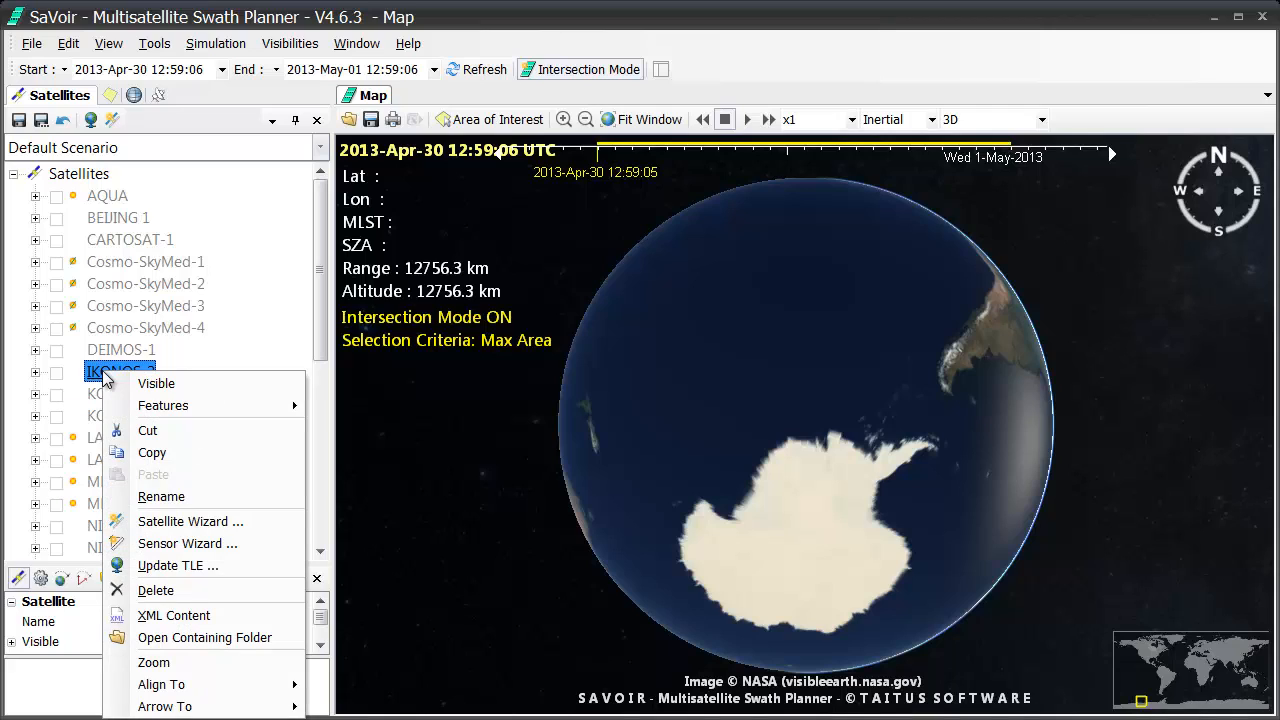
left_click(178, 456)
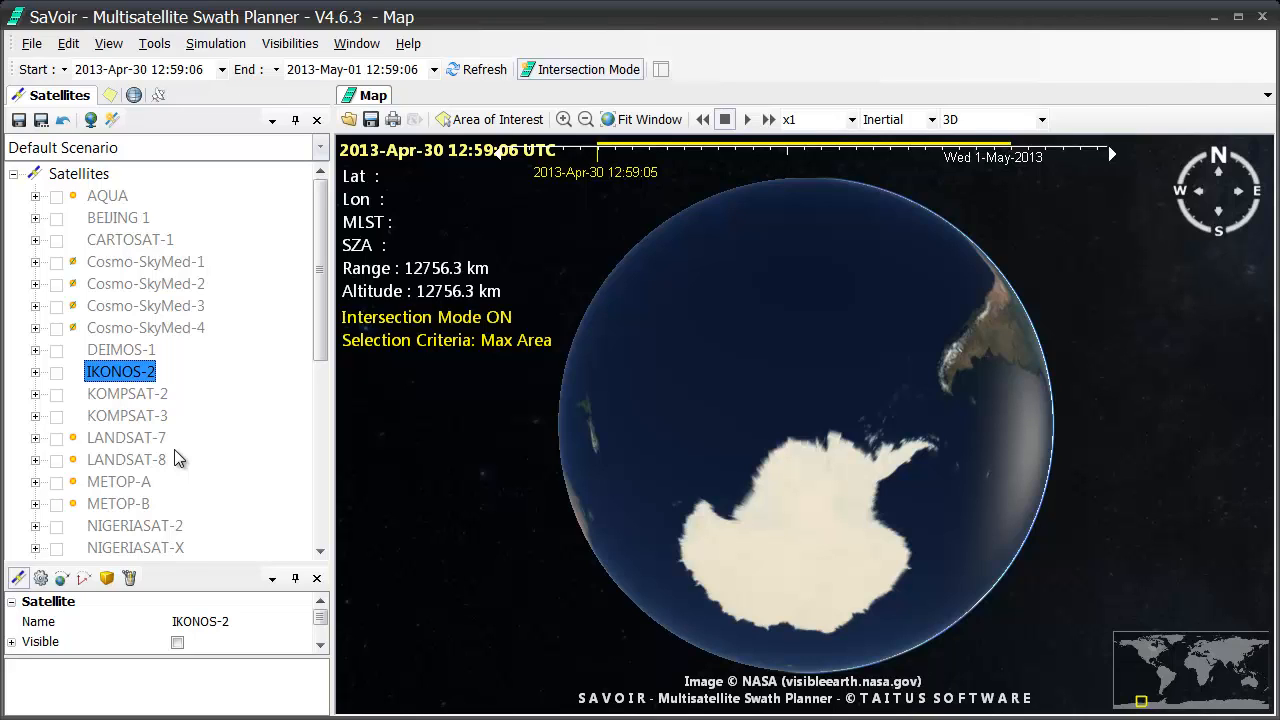
Step: Load the Cnes scenario and paste the copied IKONOS-2 satellite into its satellite list
left_click(318, 147)
left_click_drag(319, 230, 325, 187)
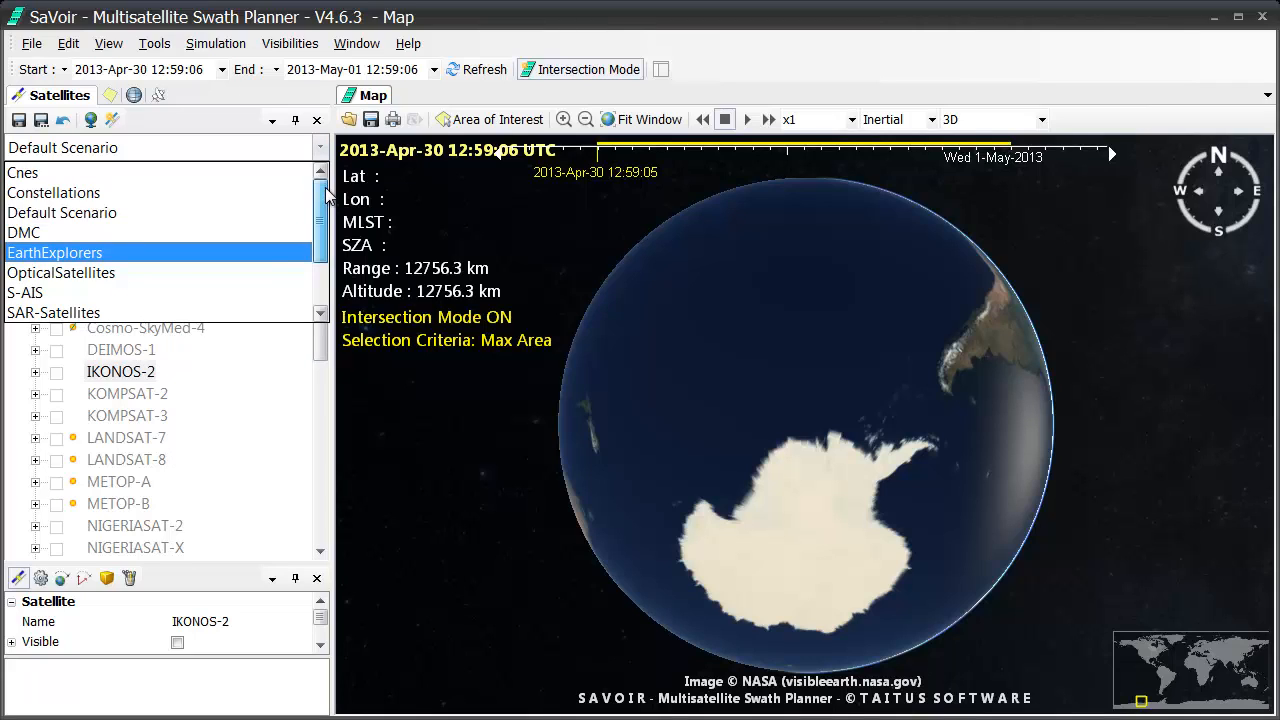
left_click(118, 174)
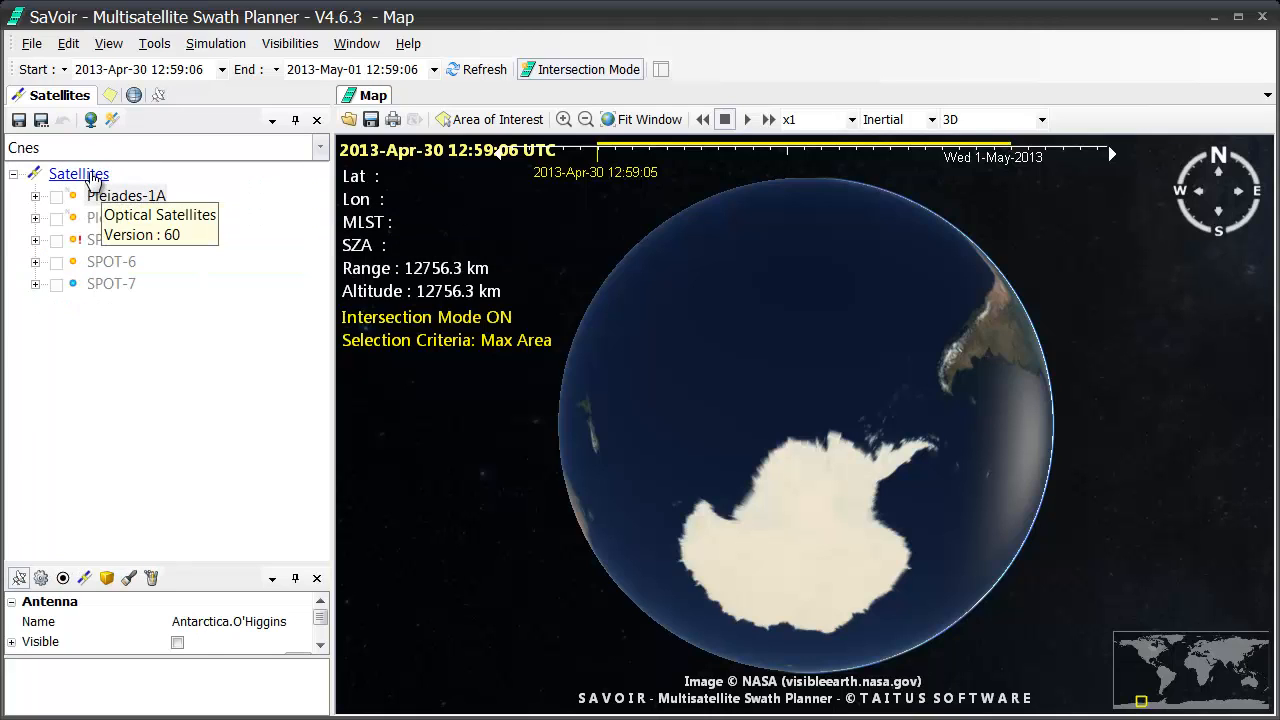
right_click(93, 177)
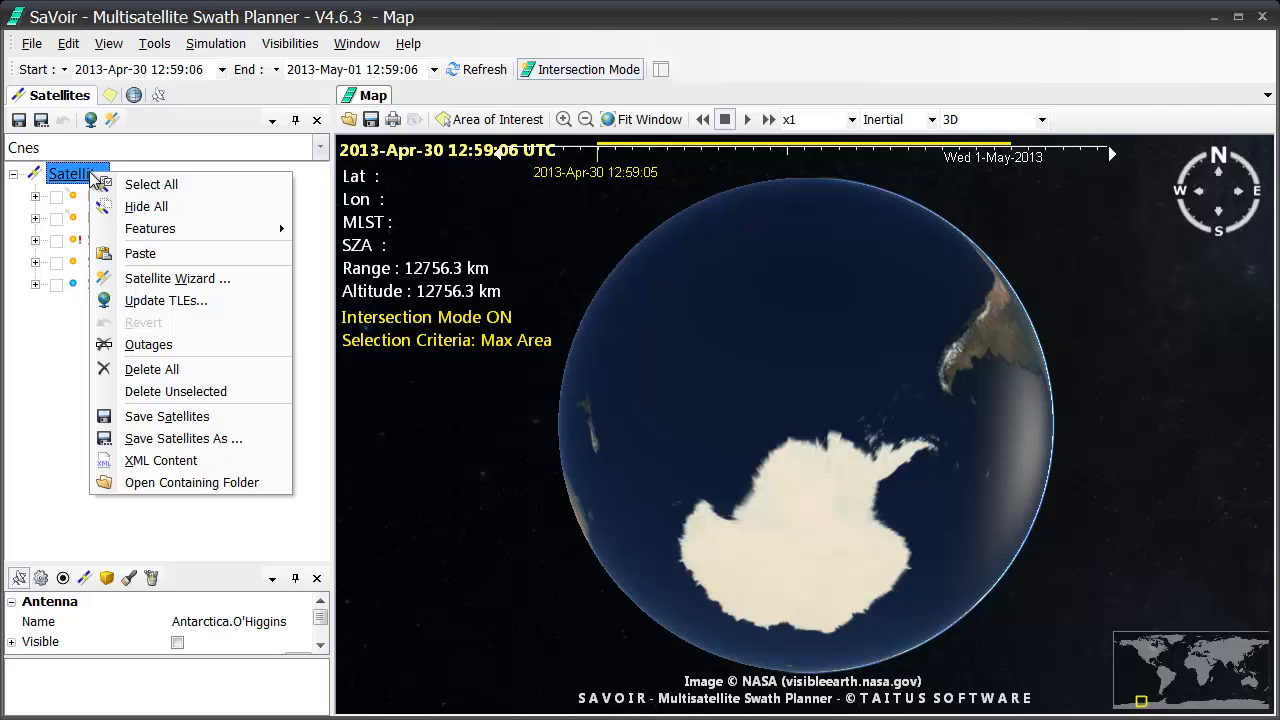
left_click(140, 253)
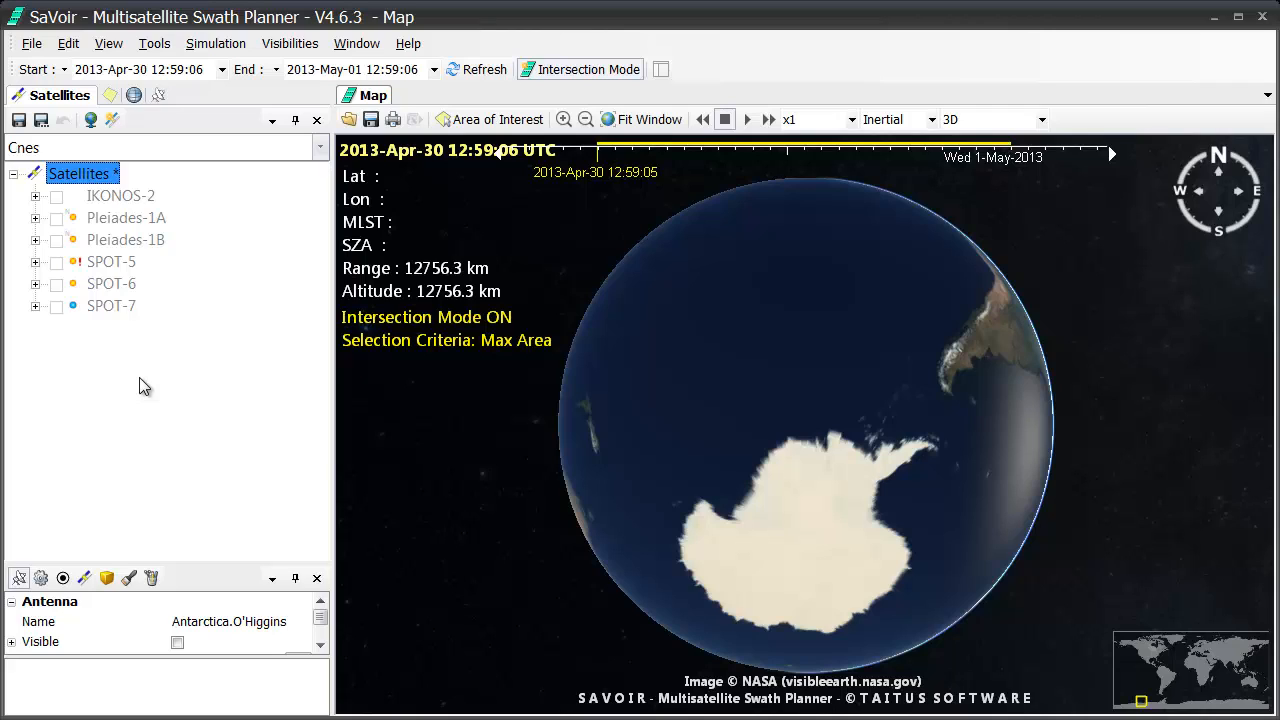
Step: Save the modified satellites of the Cnes scenario and reset the map view to fit the window
left_click(19, 120)
left_click(840, 434)
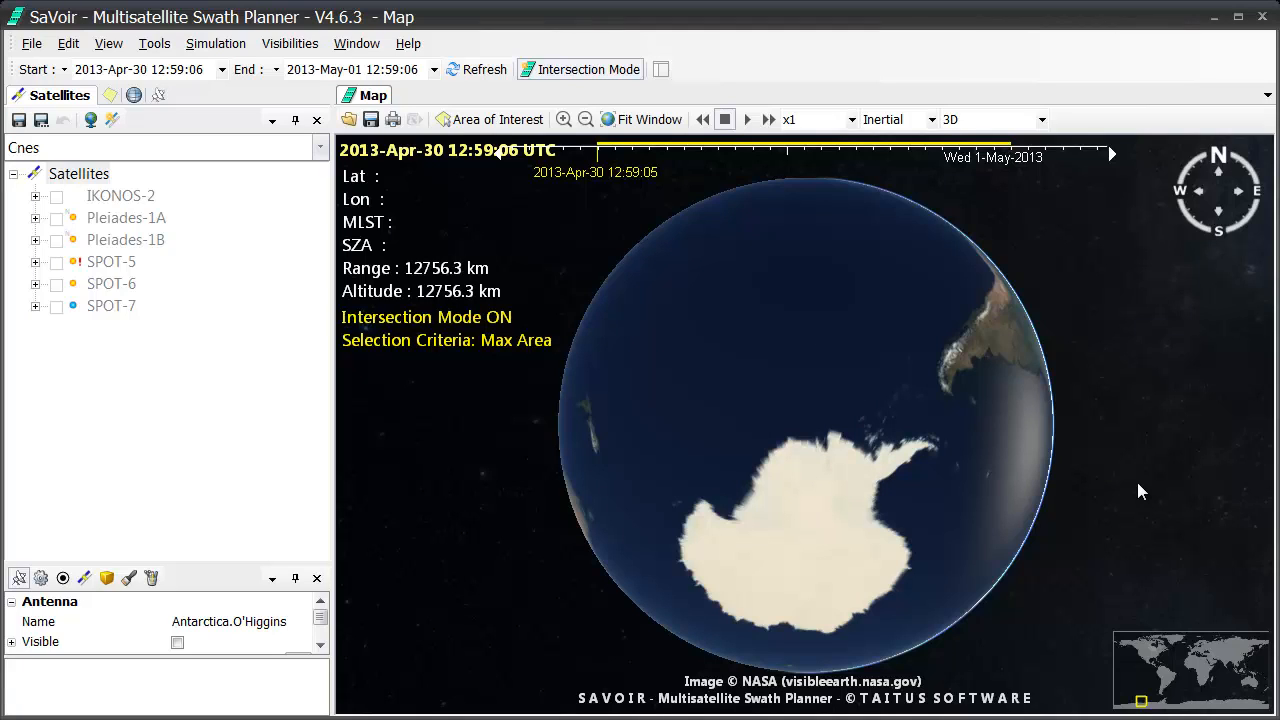
left_click(643, 119)
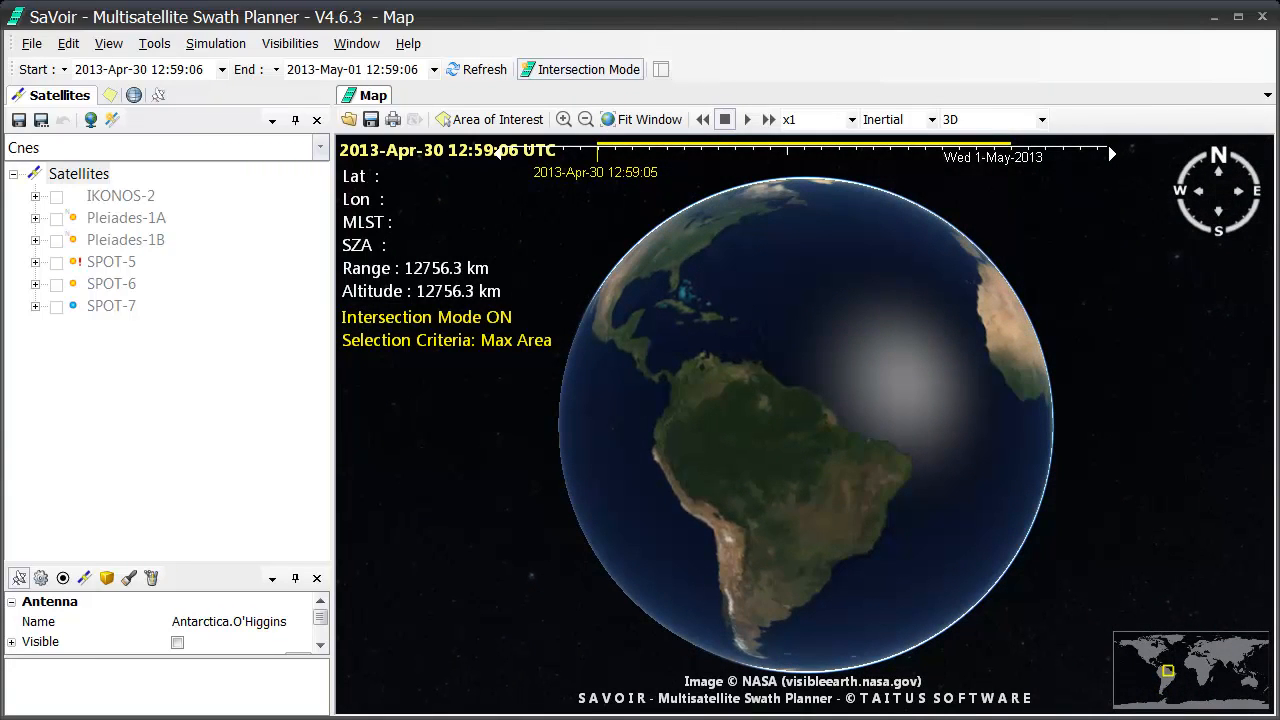